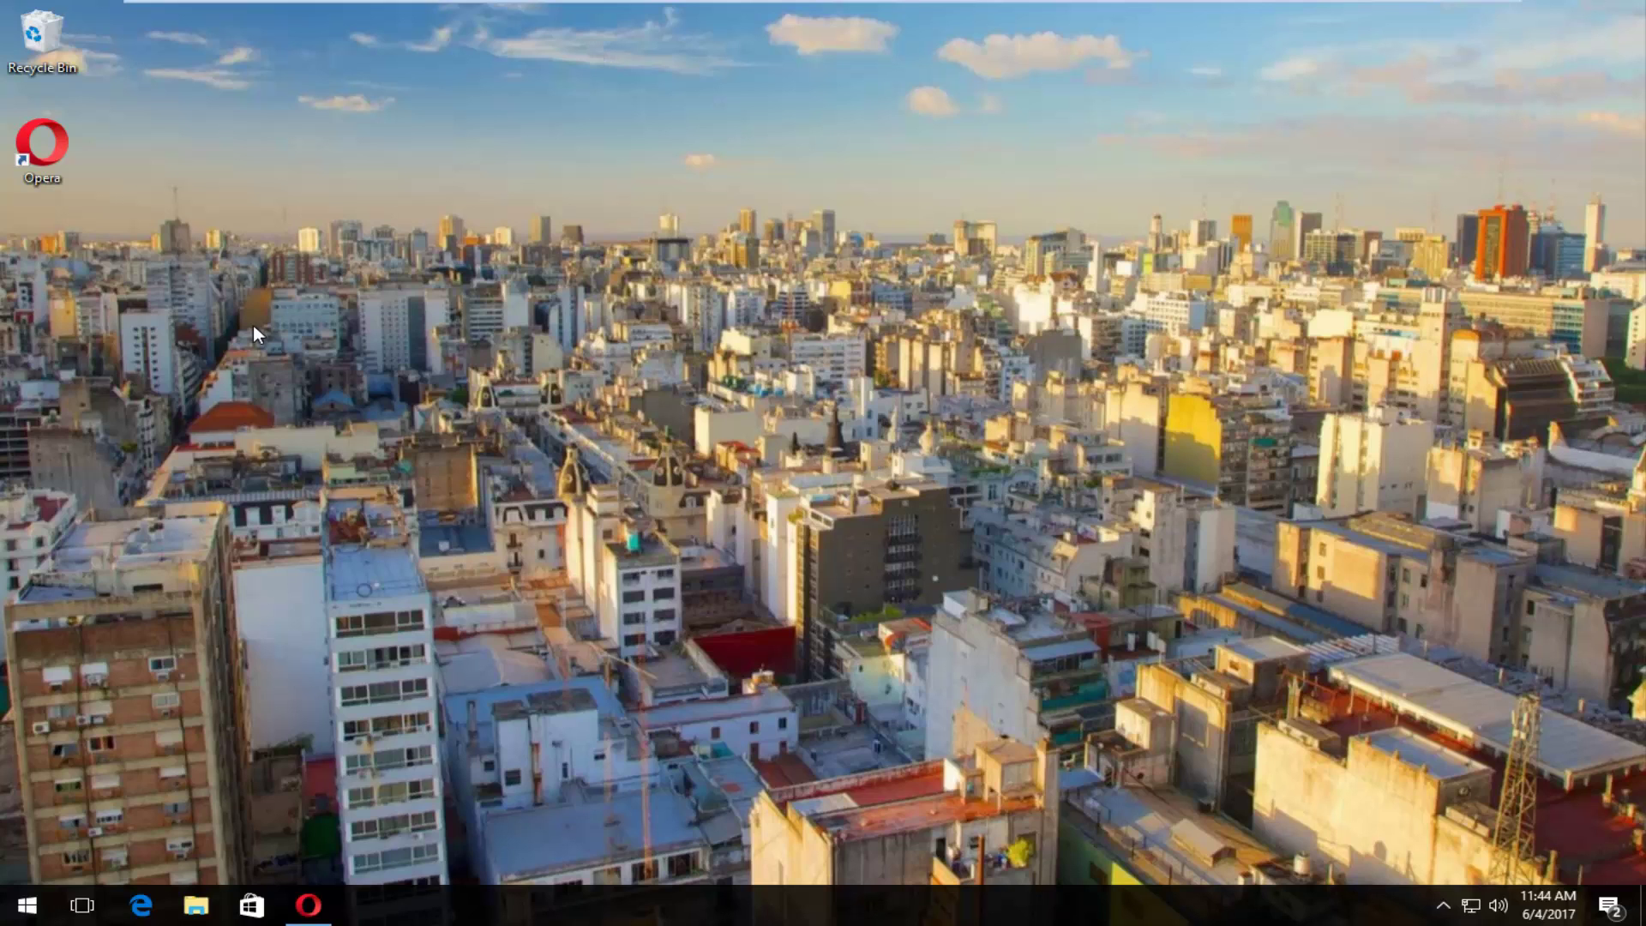
Search Google for 'windows 10 iso' in Opera.
left_click(329, 905)
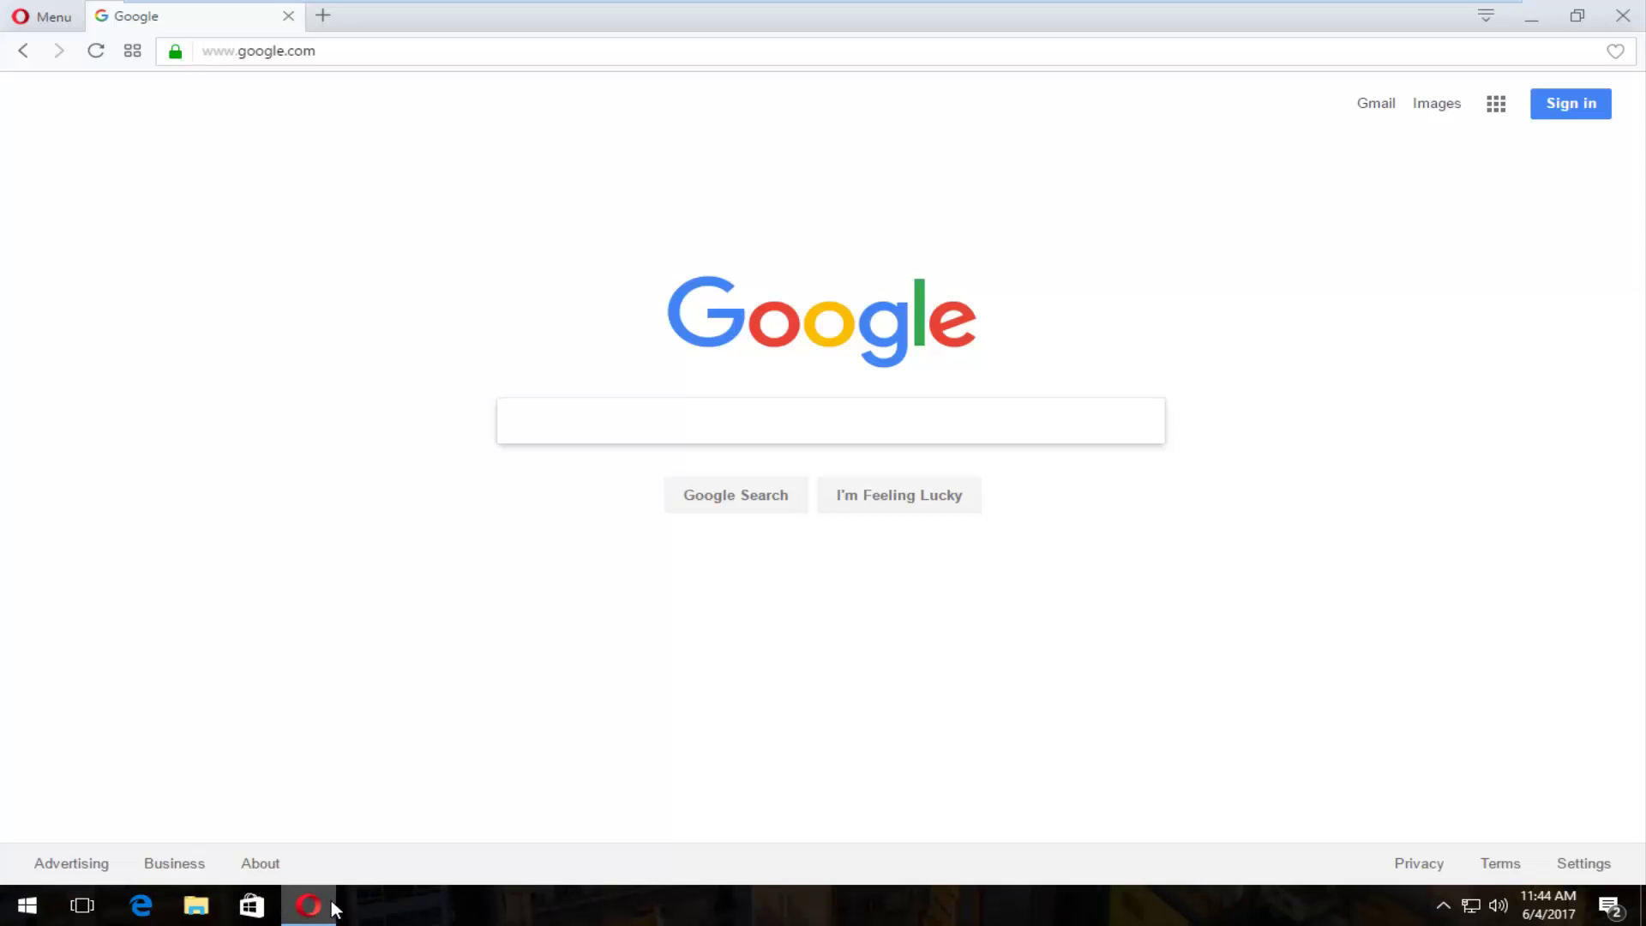
mouse_move(322, 906)
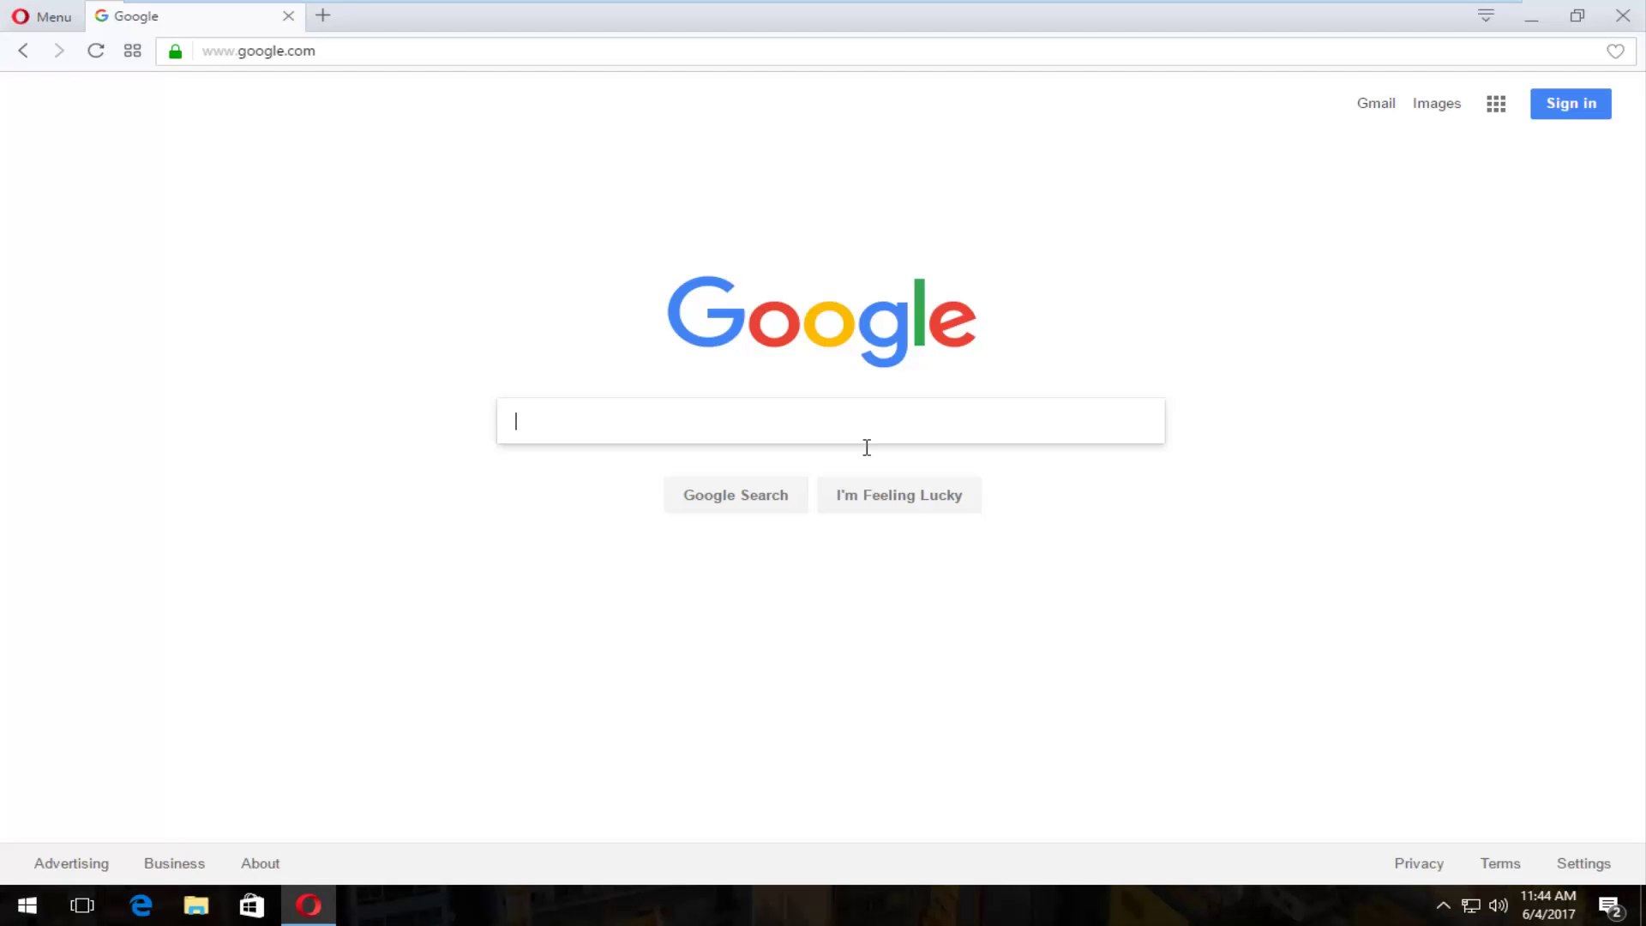
type("windows")
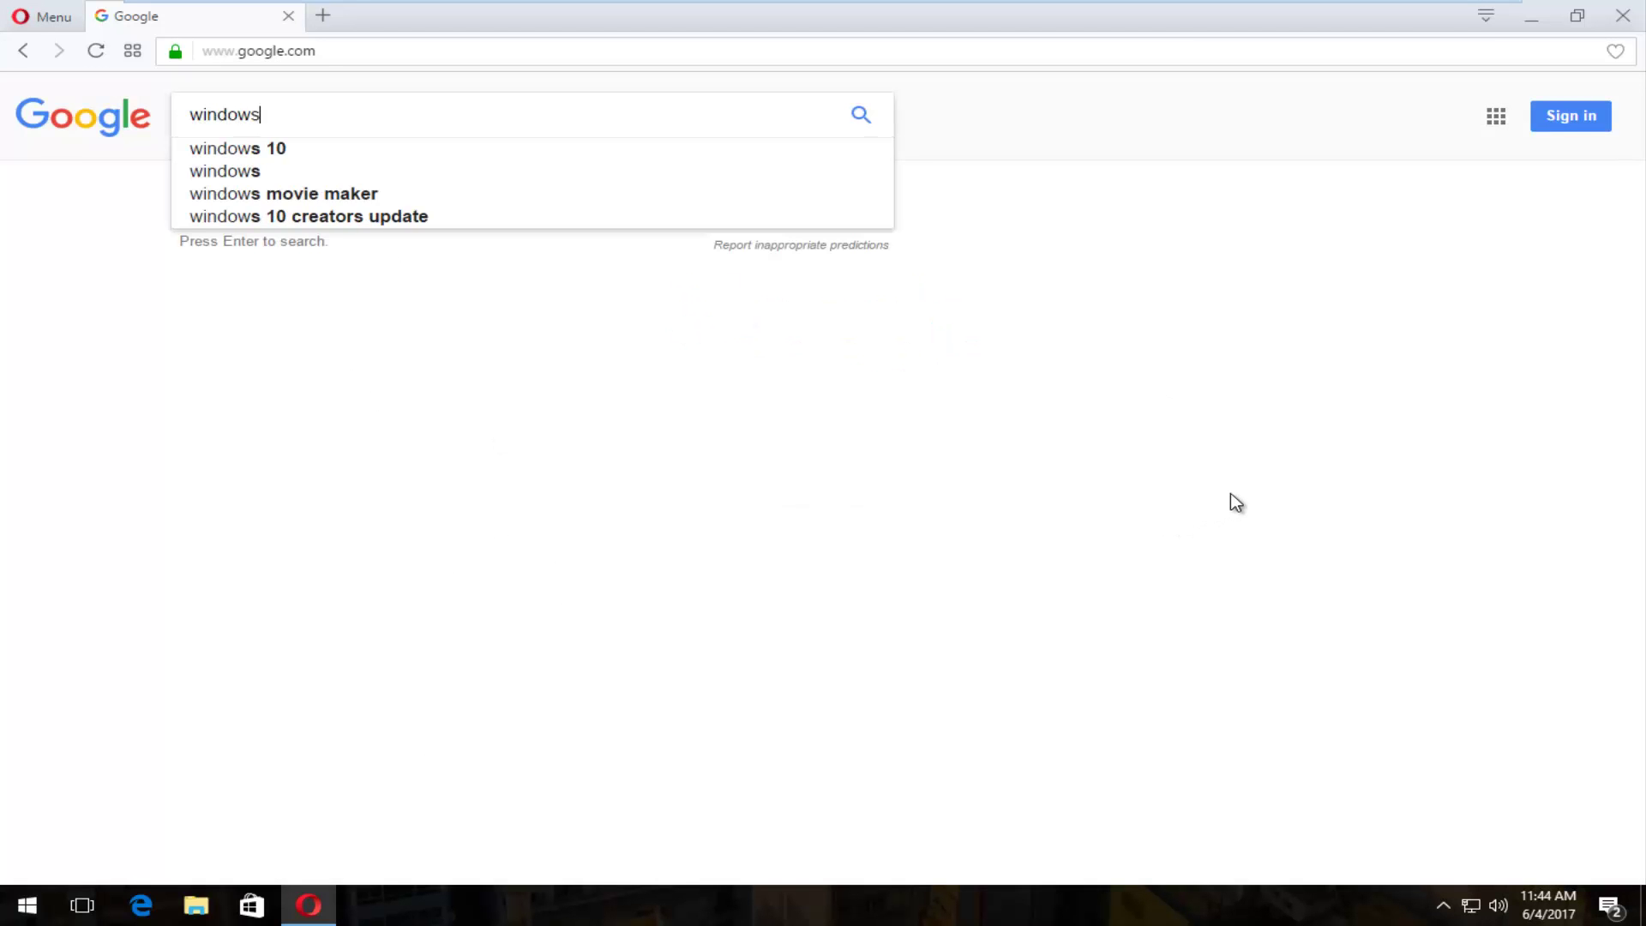
type(" 10 iso")
key("Return")
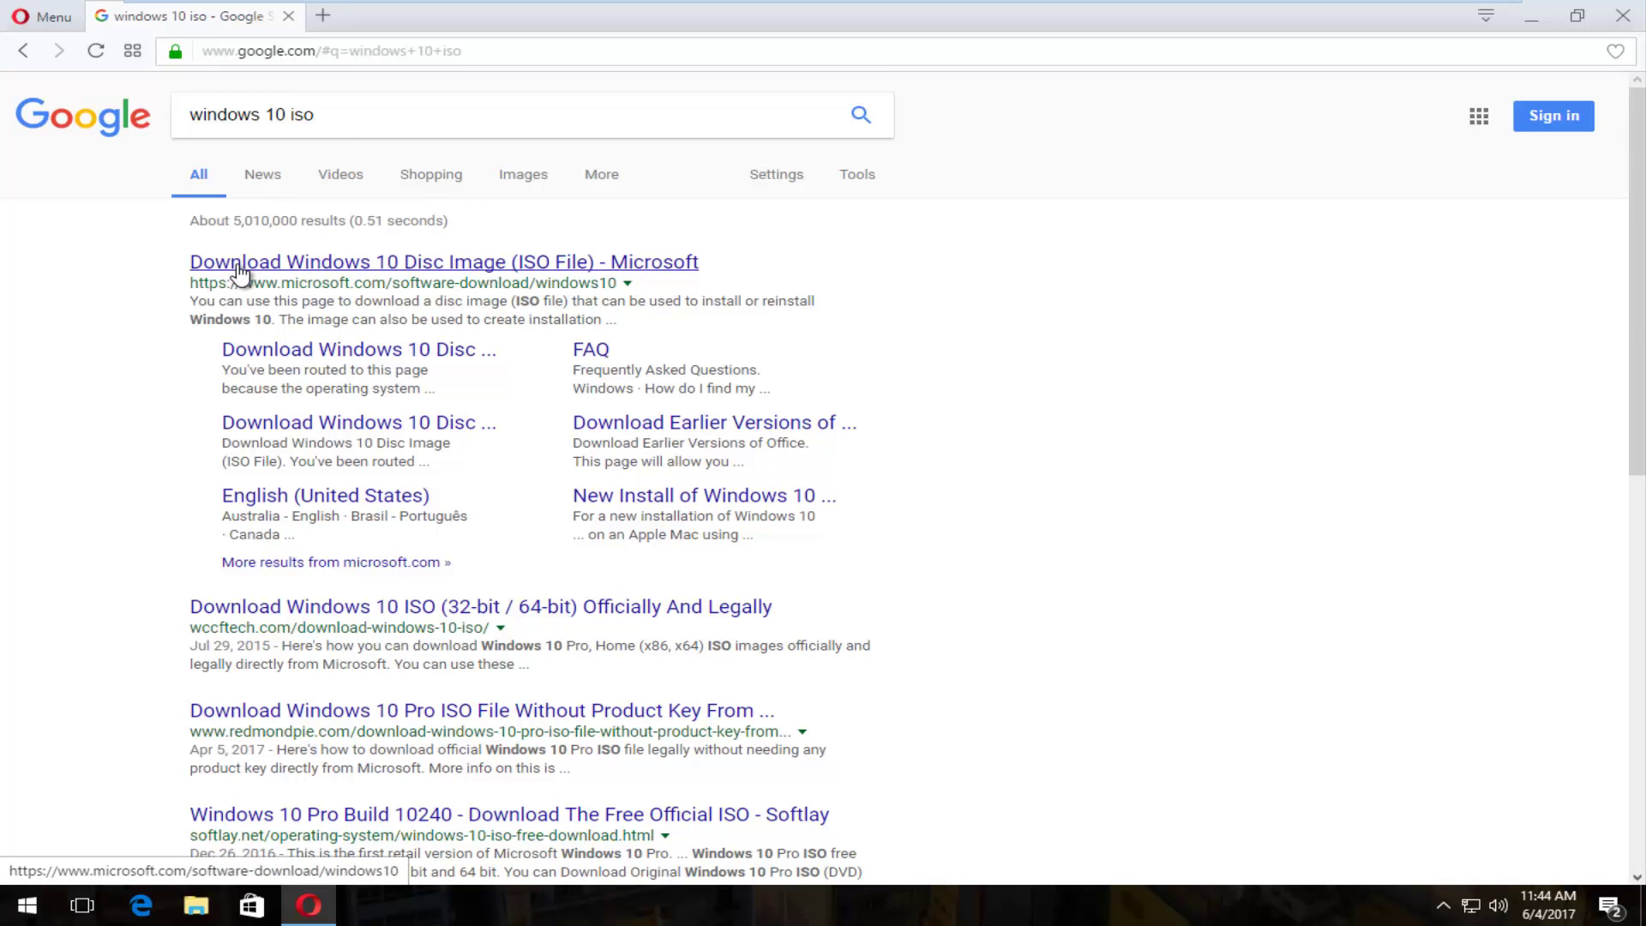
Open the 'Download Windows 10 Disc Image (ISO File)' result and scroll to the installation media section.
left_click(393, 266)
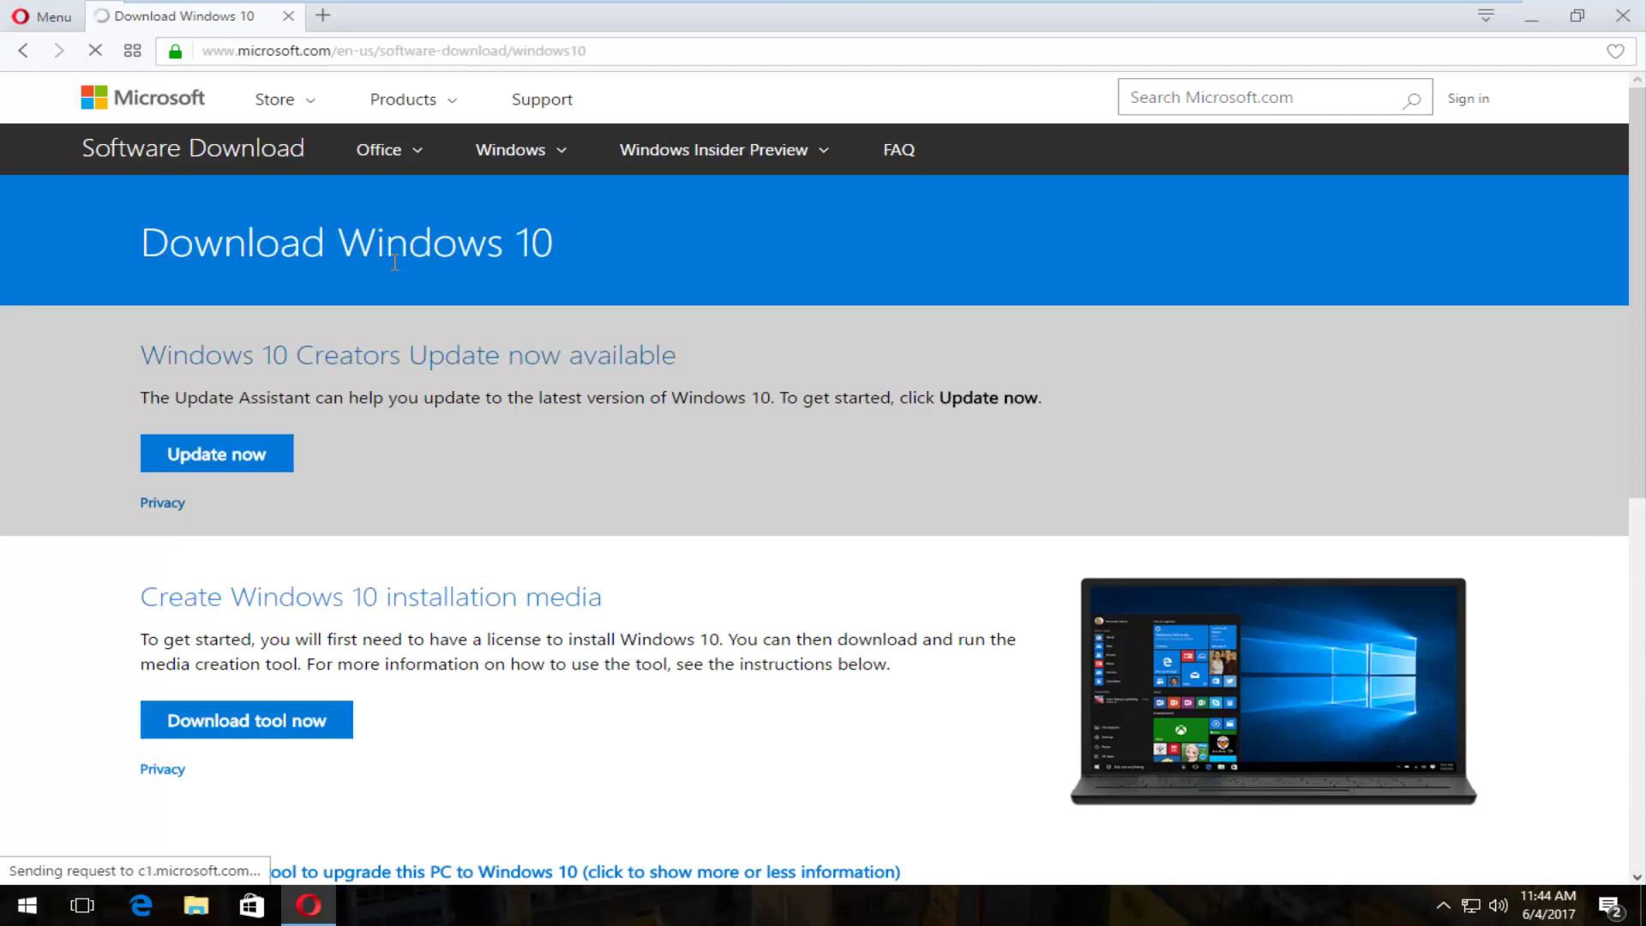
scroll(393, 263, "down", 1)
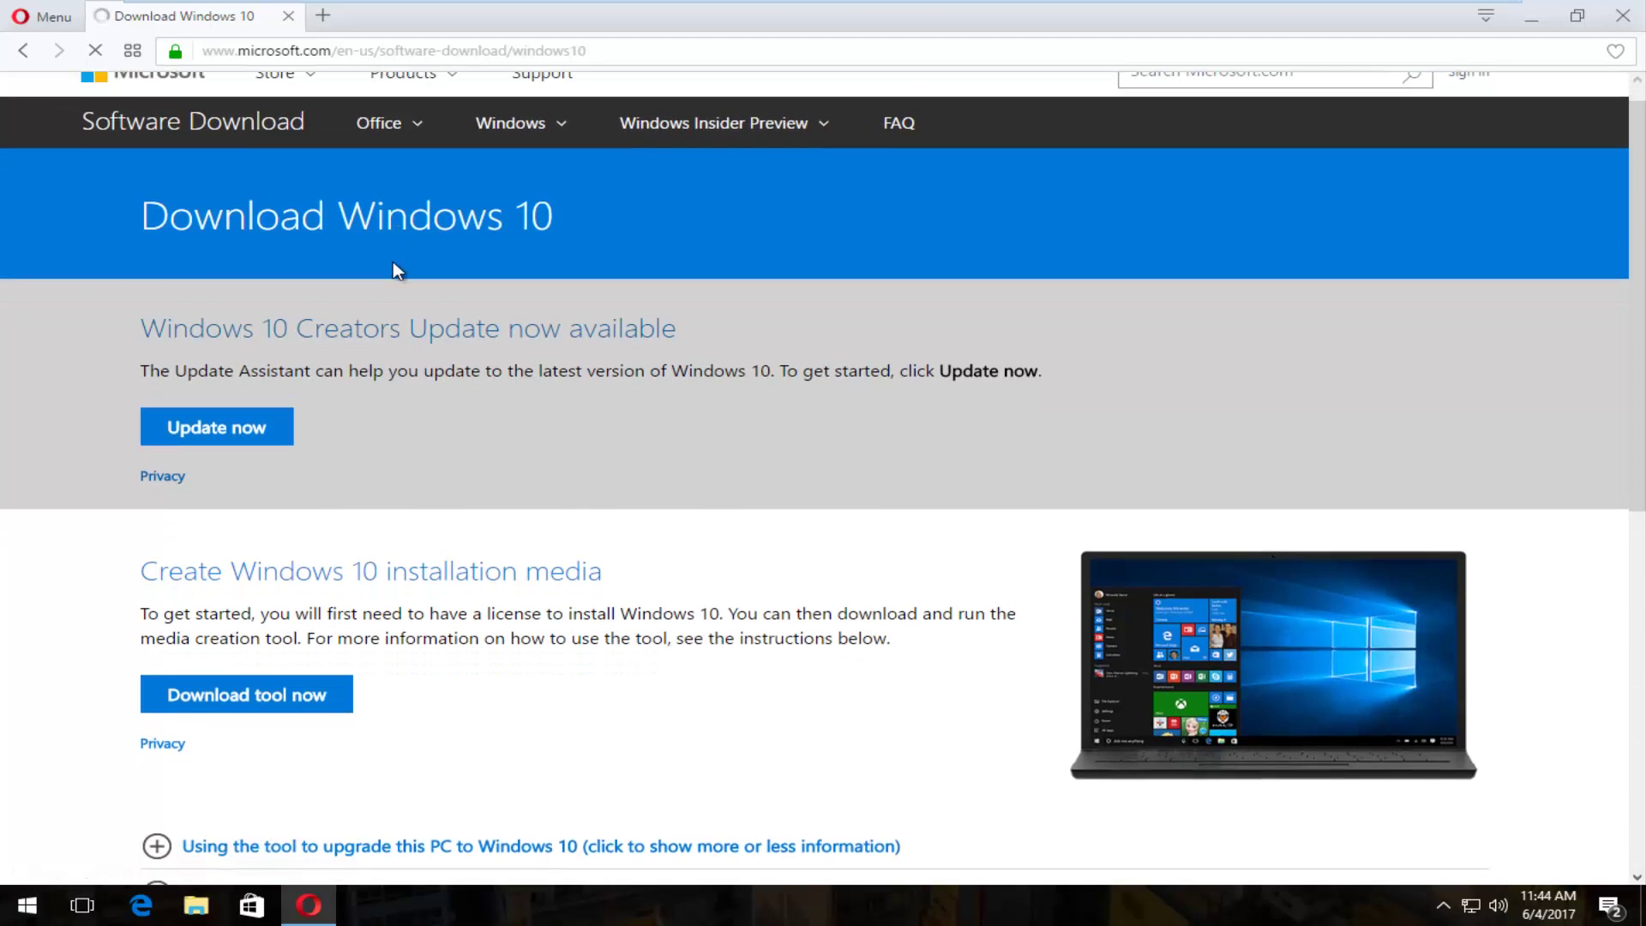
scroll(392, 266, "down", 2)
scroll(377, 326, "down", 5)
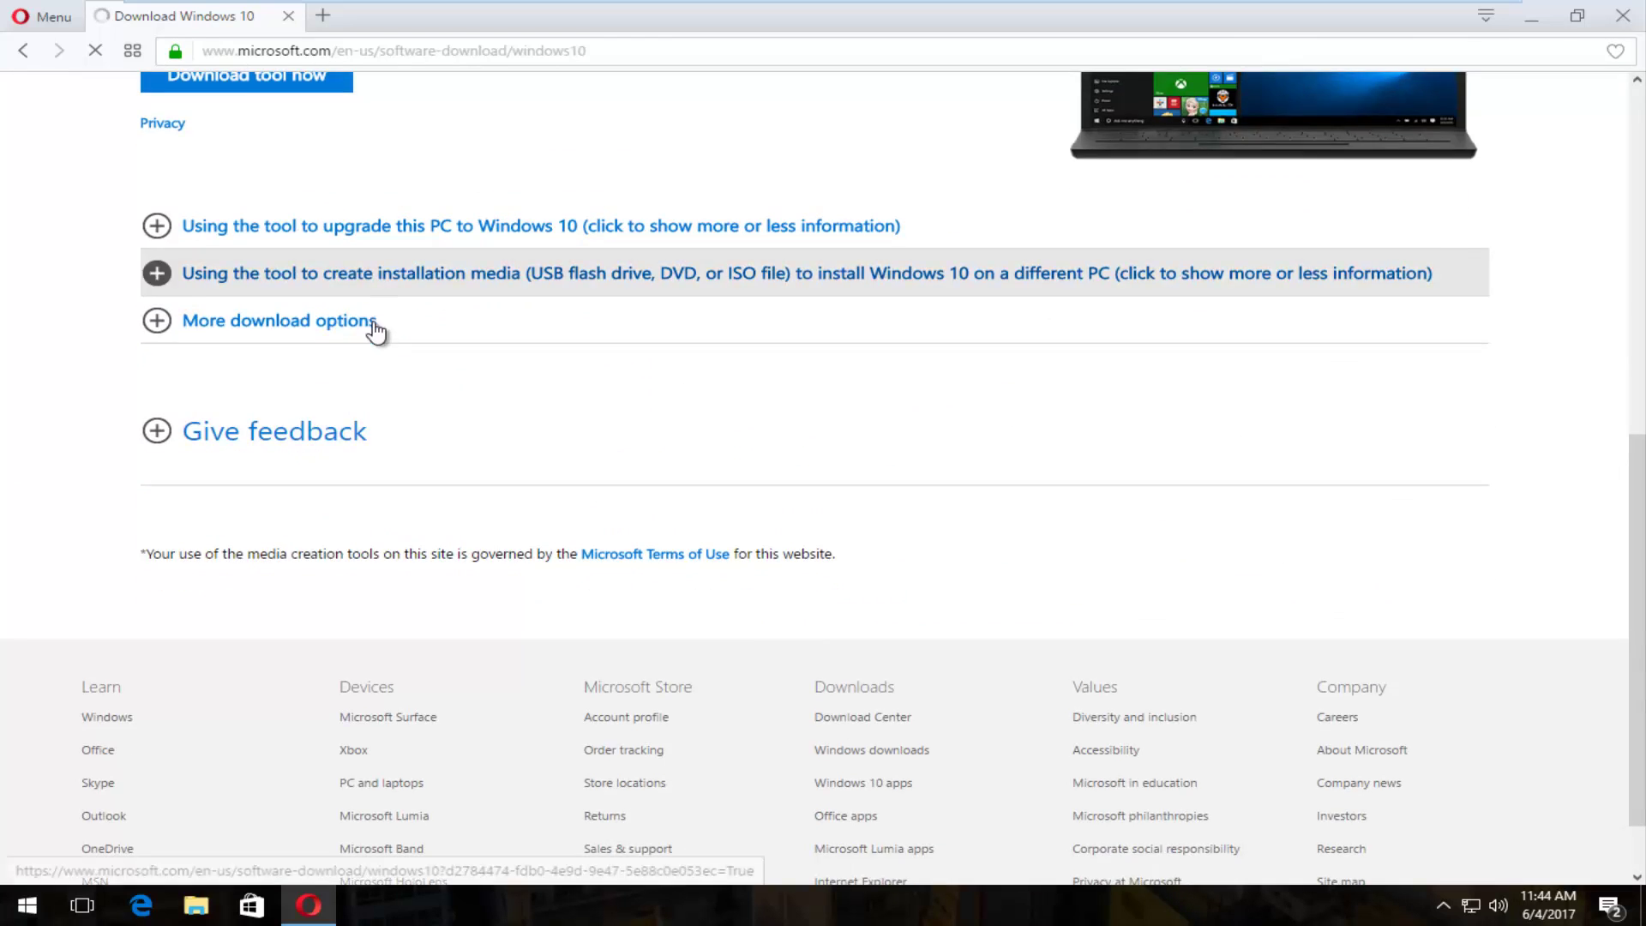
scroll(375, 331, "up", 7)
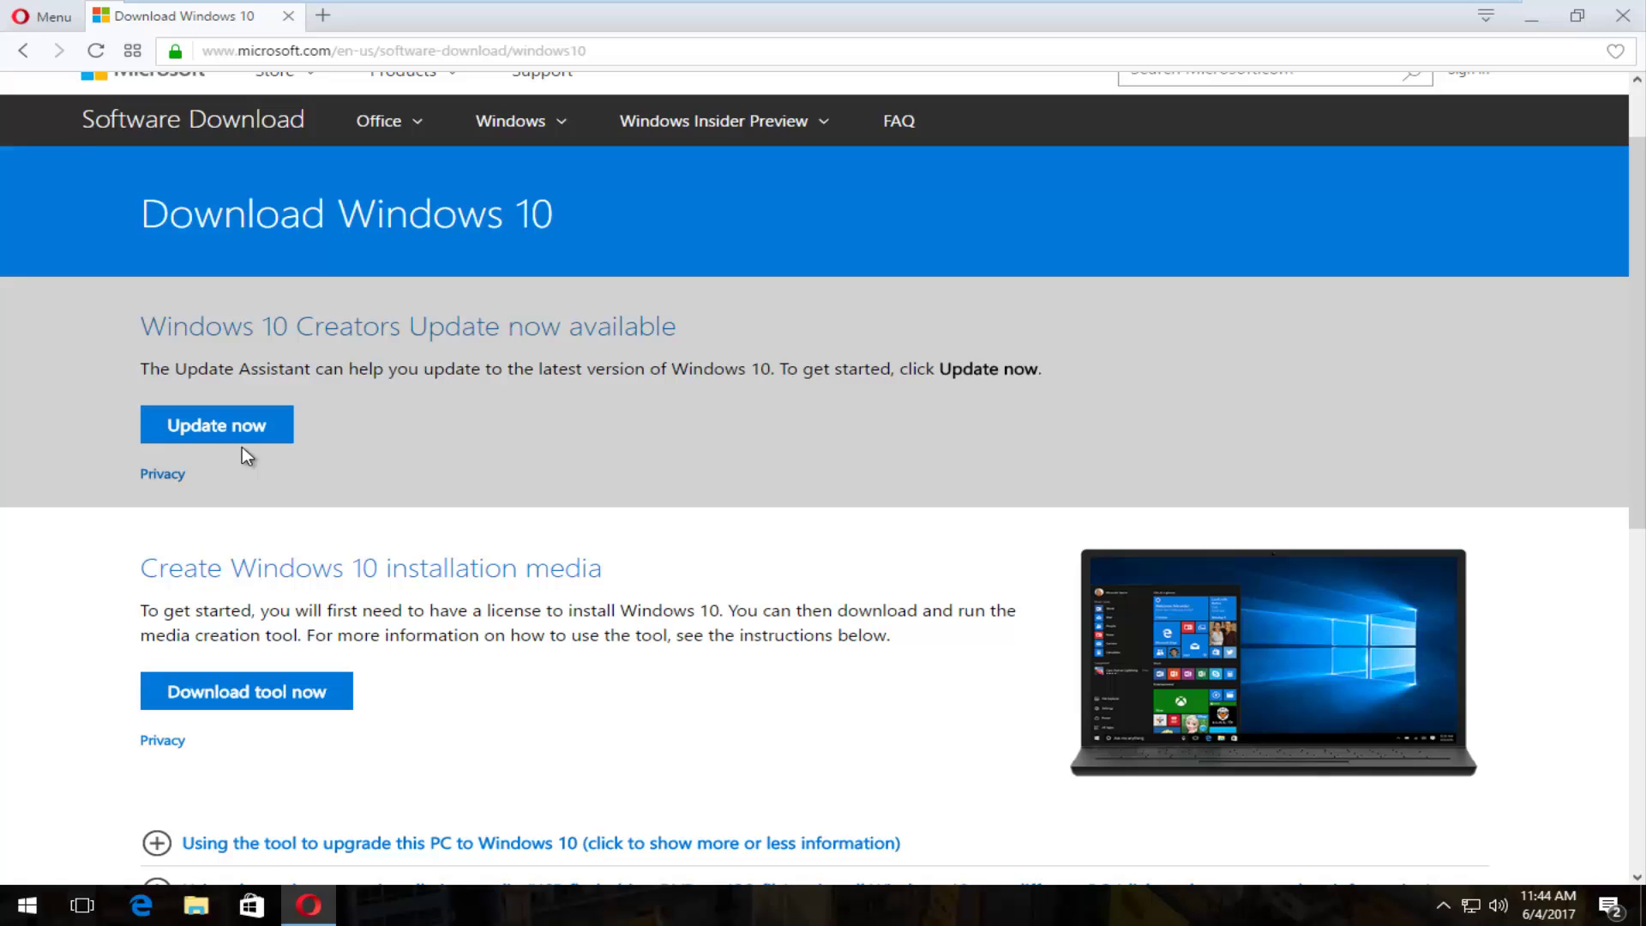
scroll(383, 457, "down", 2)
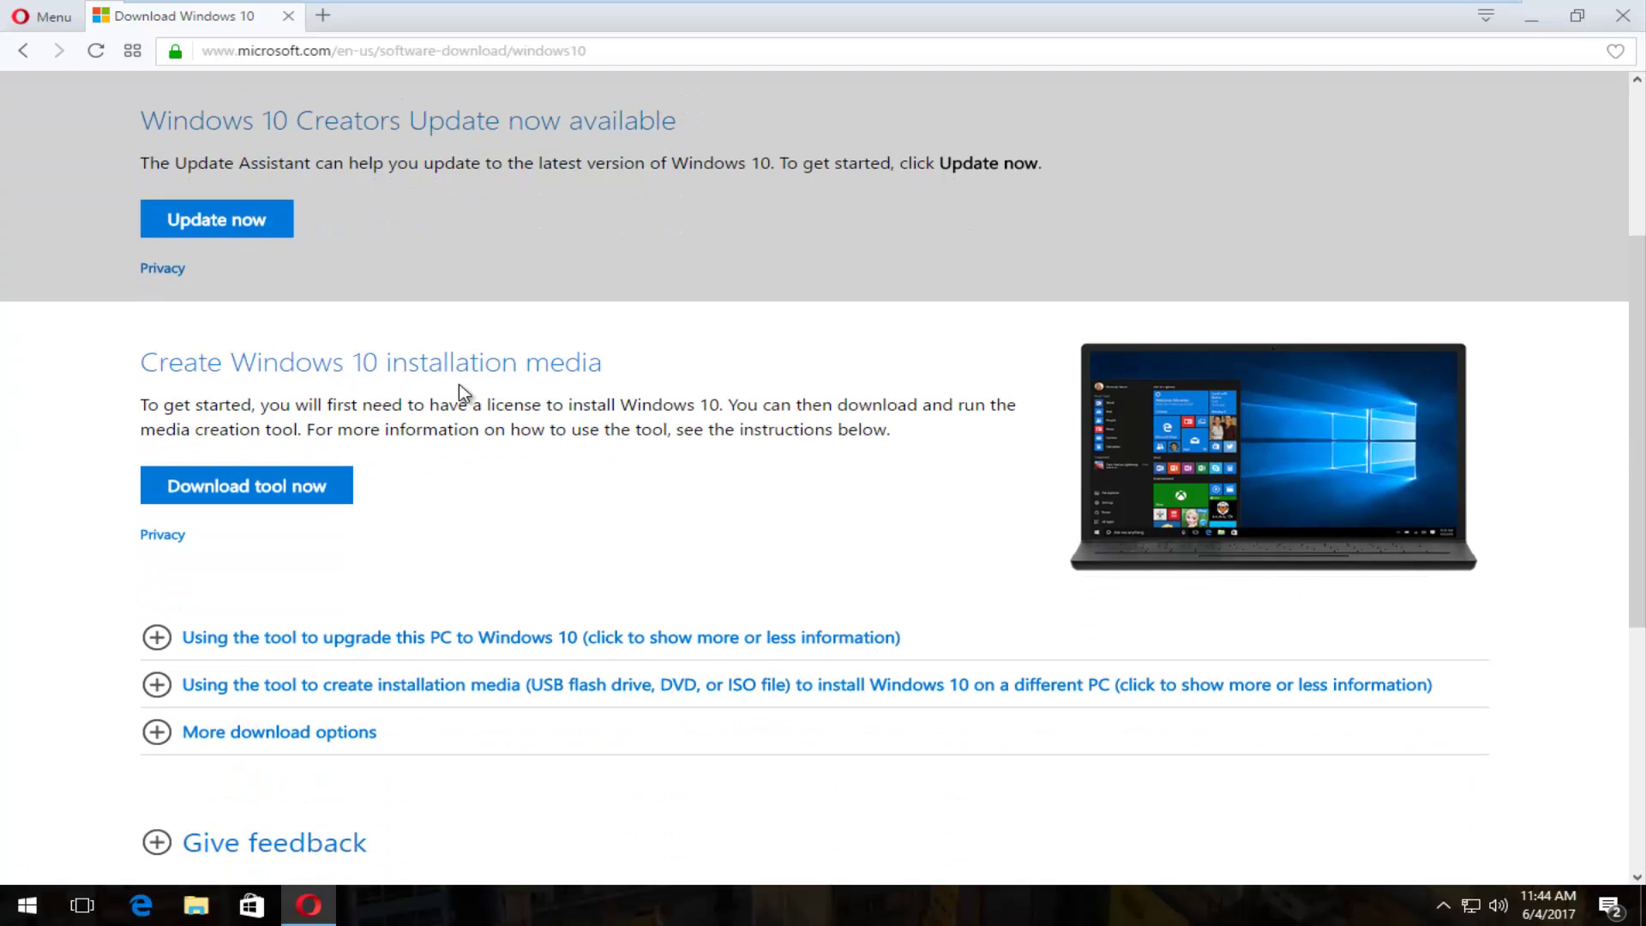
Download MediaCreationTool to the Desktop, then minimize Opera.
left_click(225, 494)
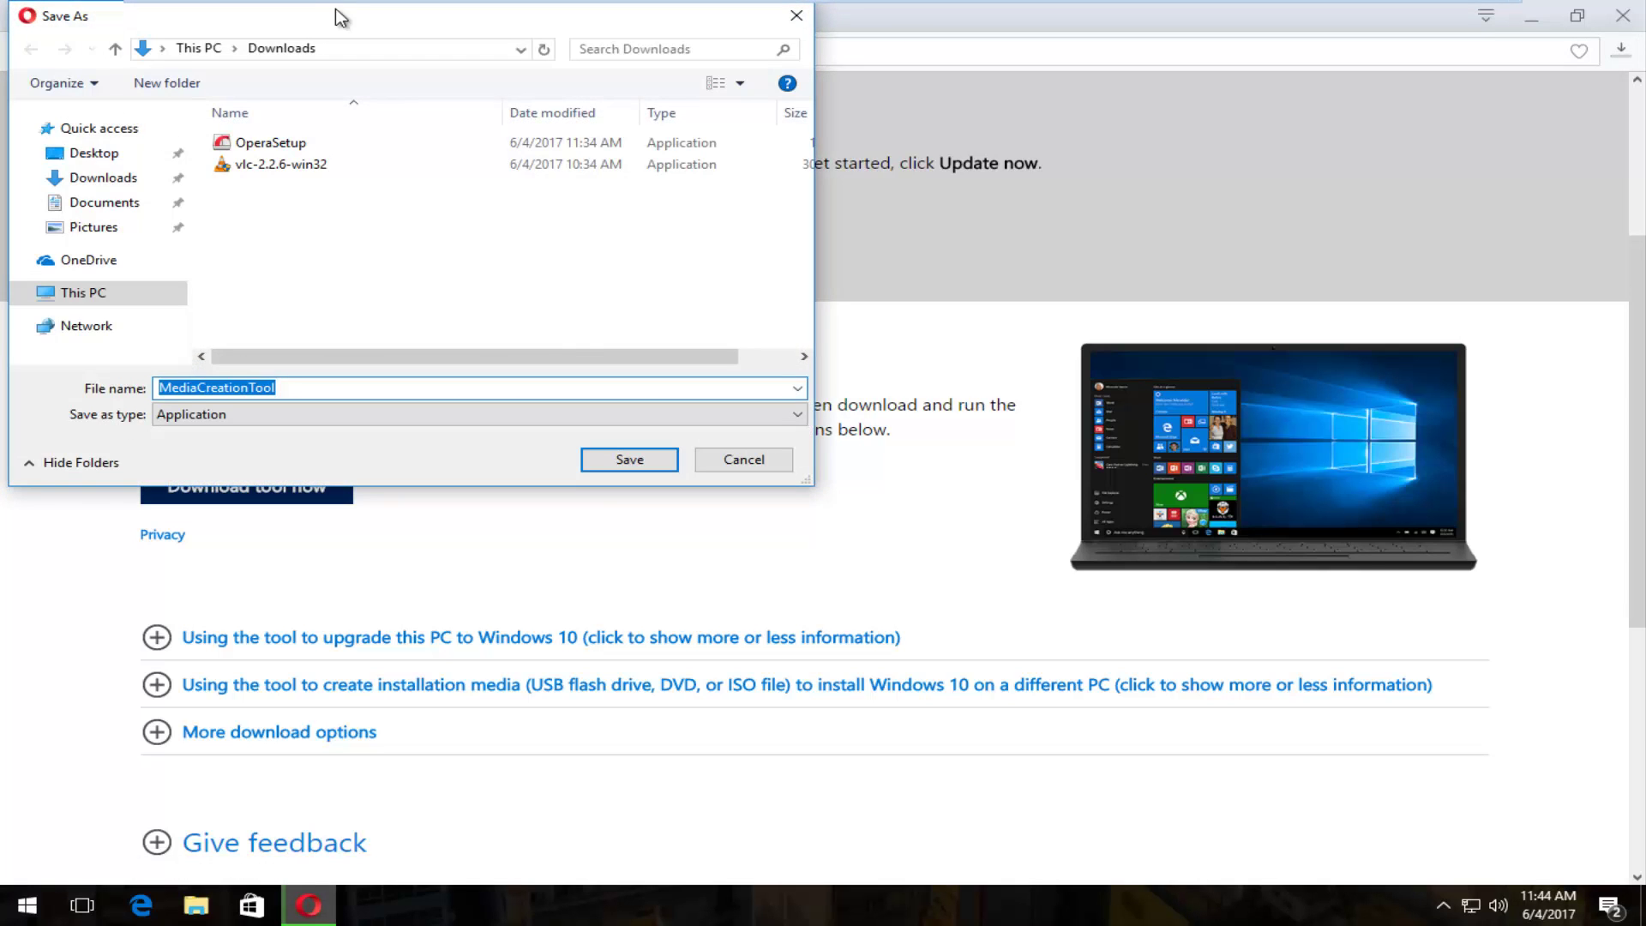
left_click_drag(339, 17, 536, 68)
left_click(272, 206)
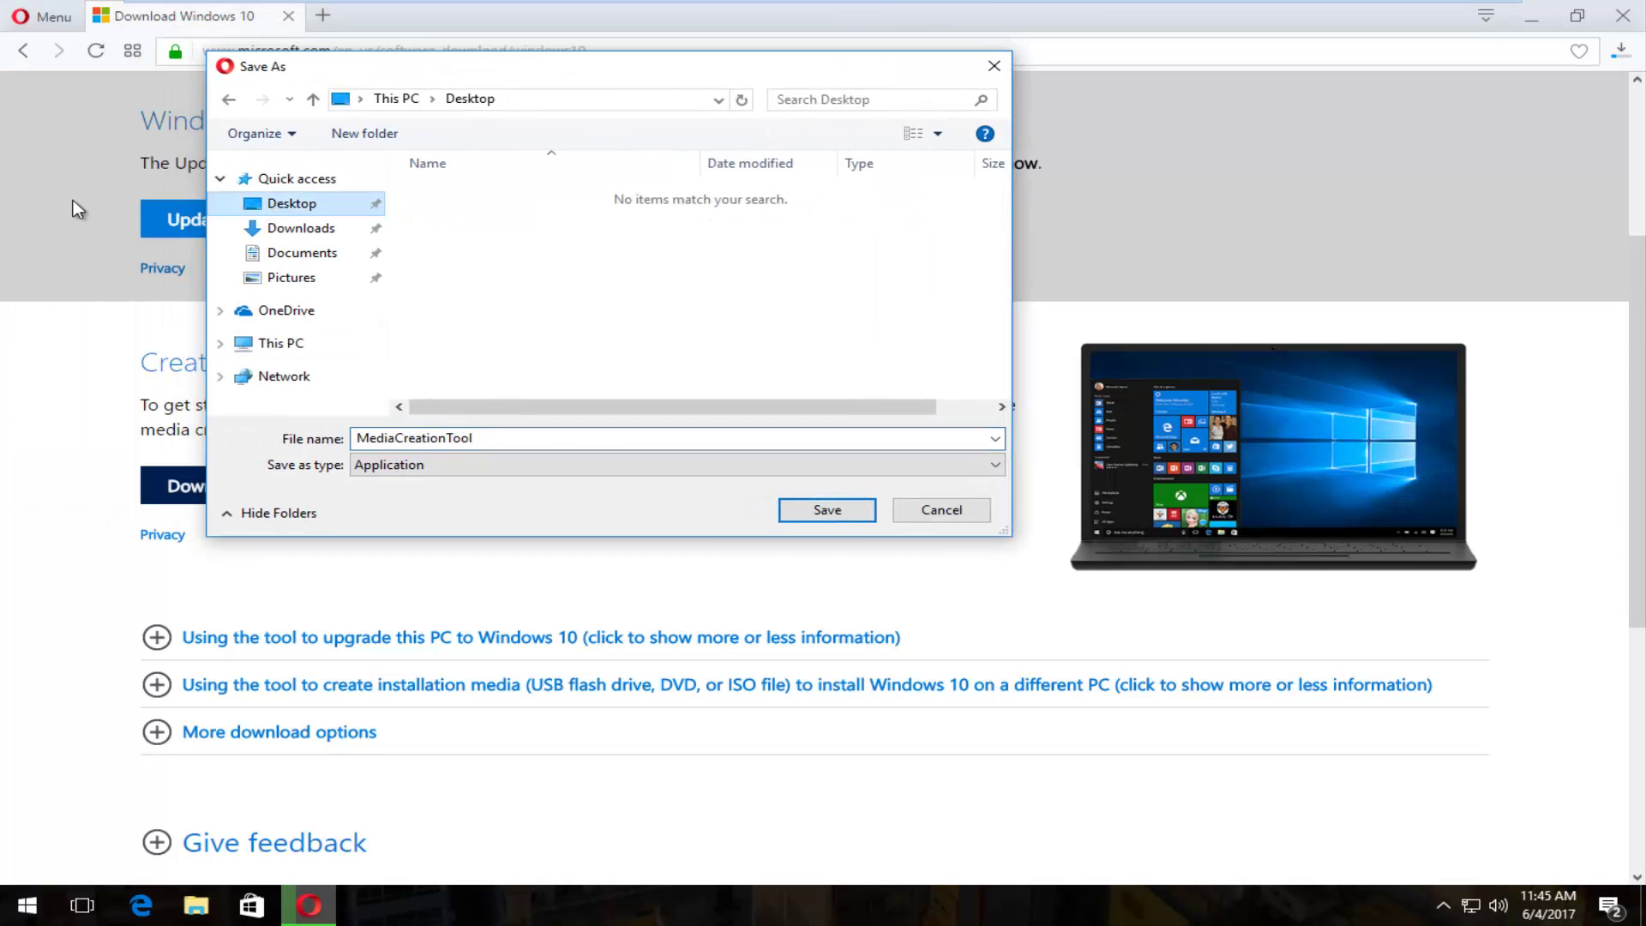
left_click(858, 511)
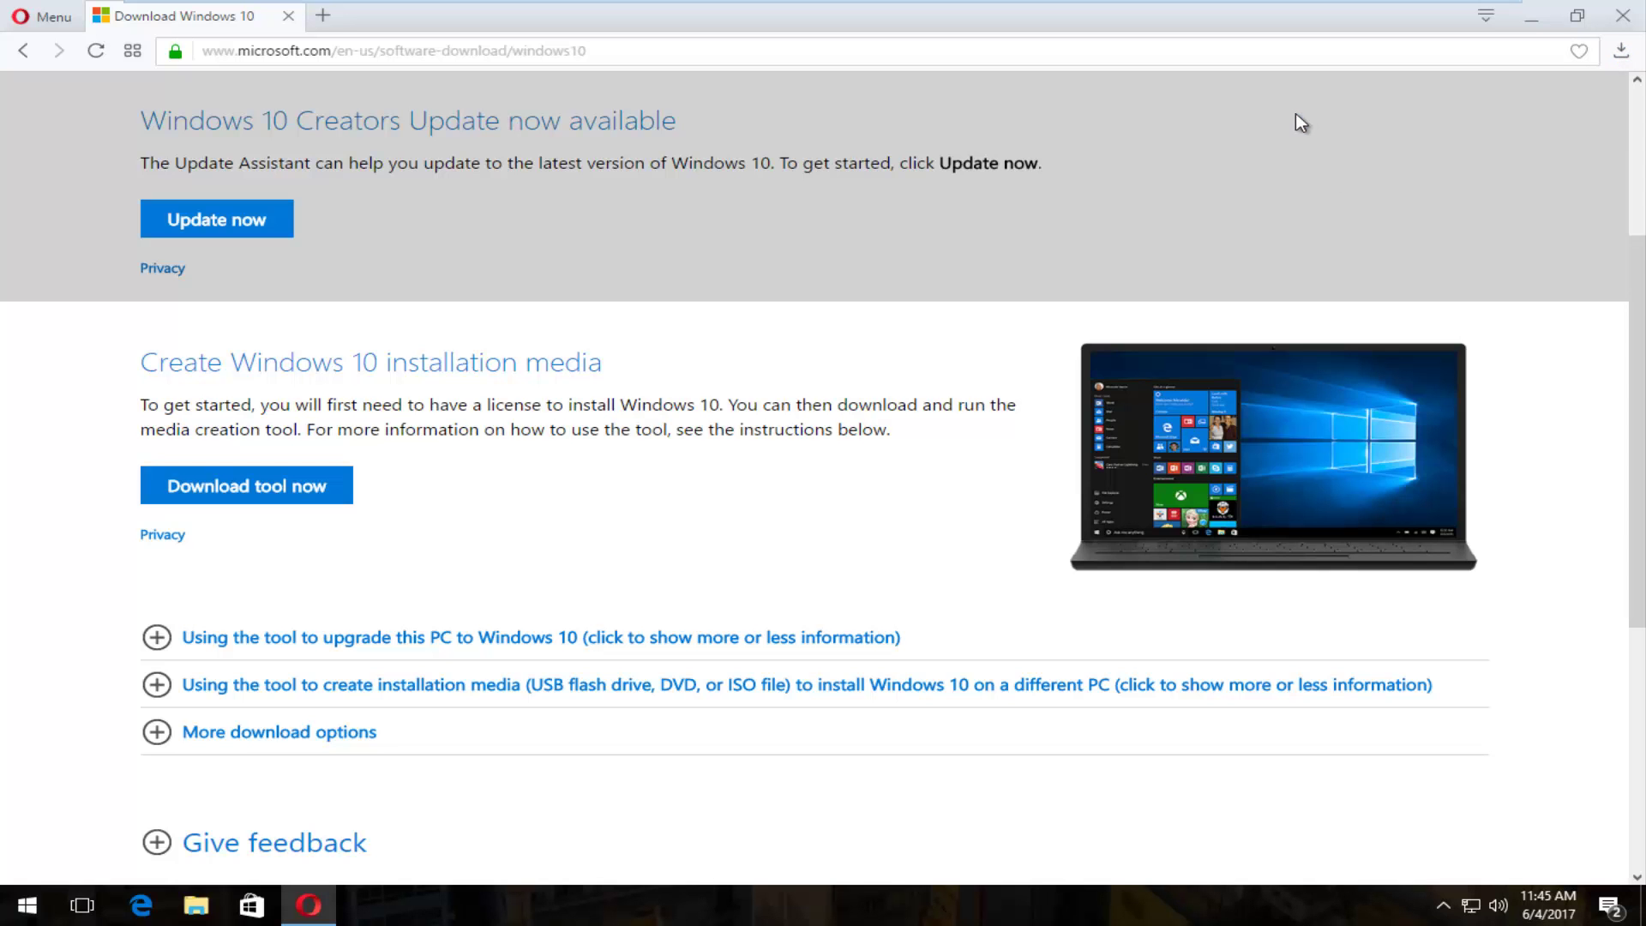
left_click(1530, 16)
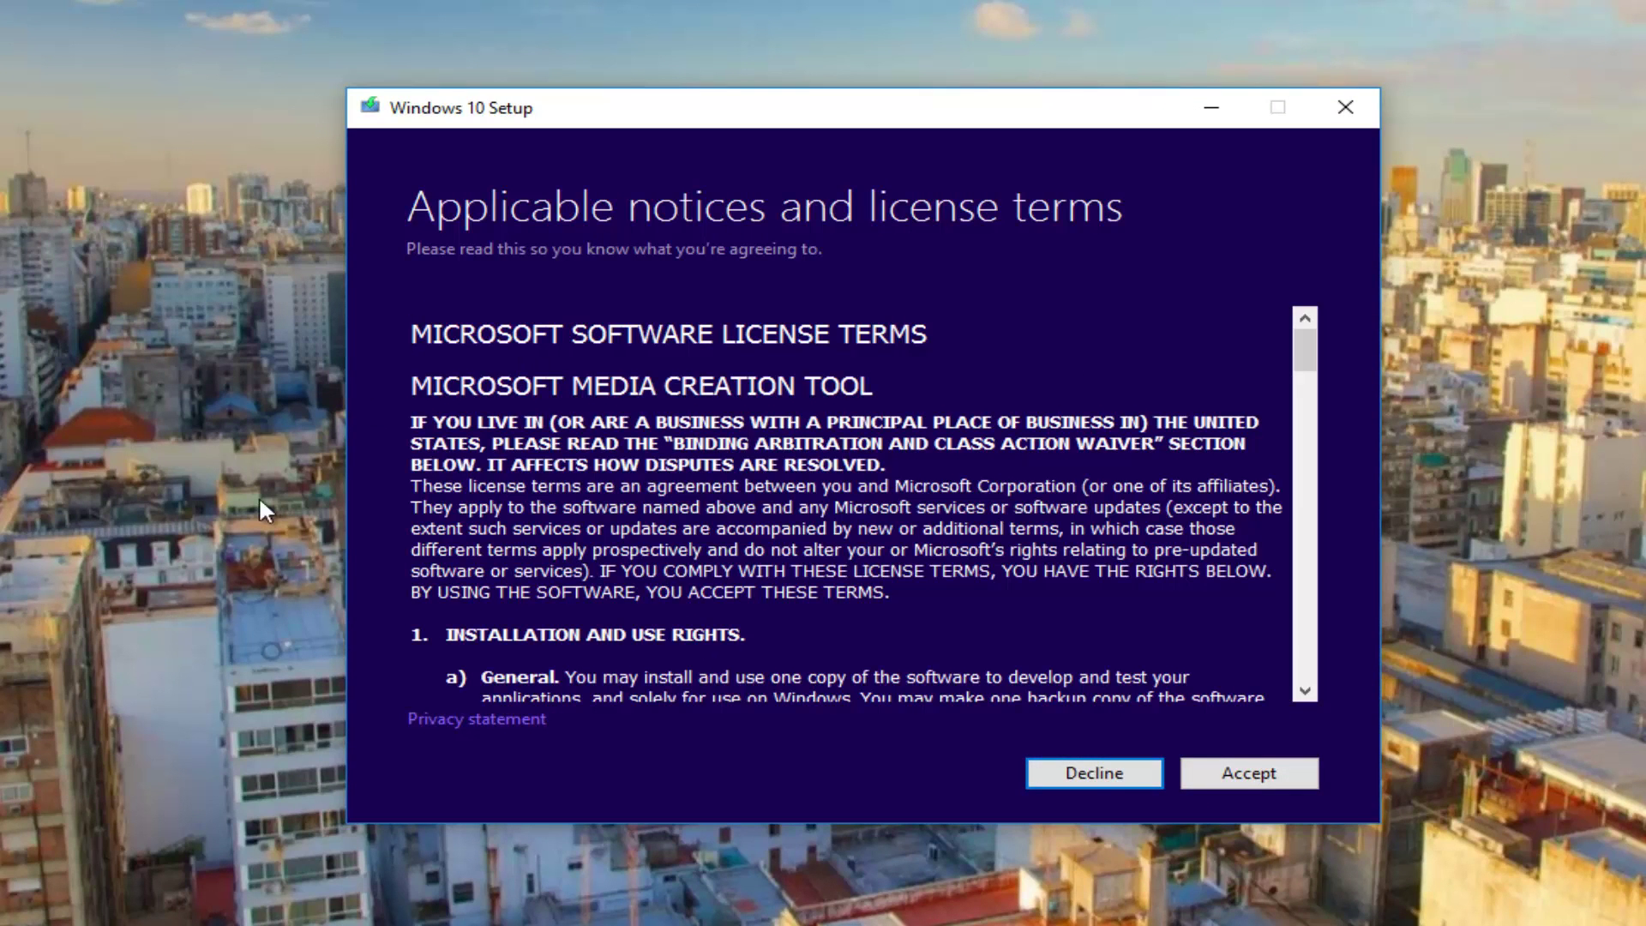
Scroll through the Windows 10 license terms and accept them.
scroll(695, 455, "down", 10)
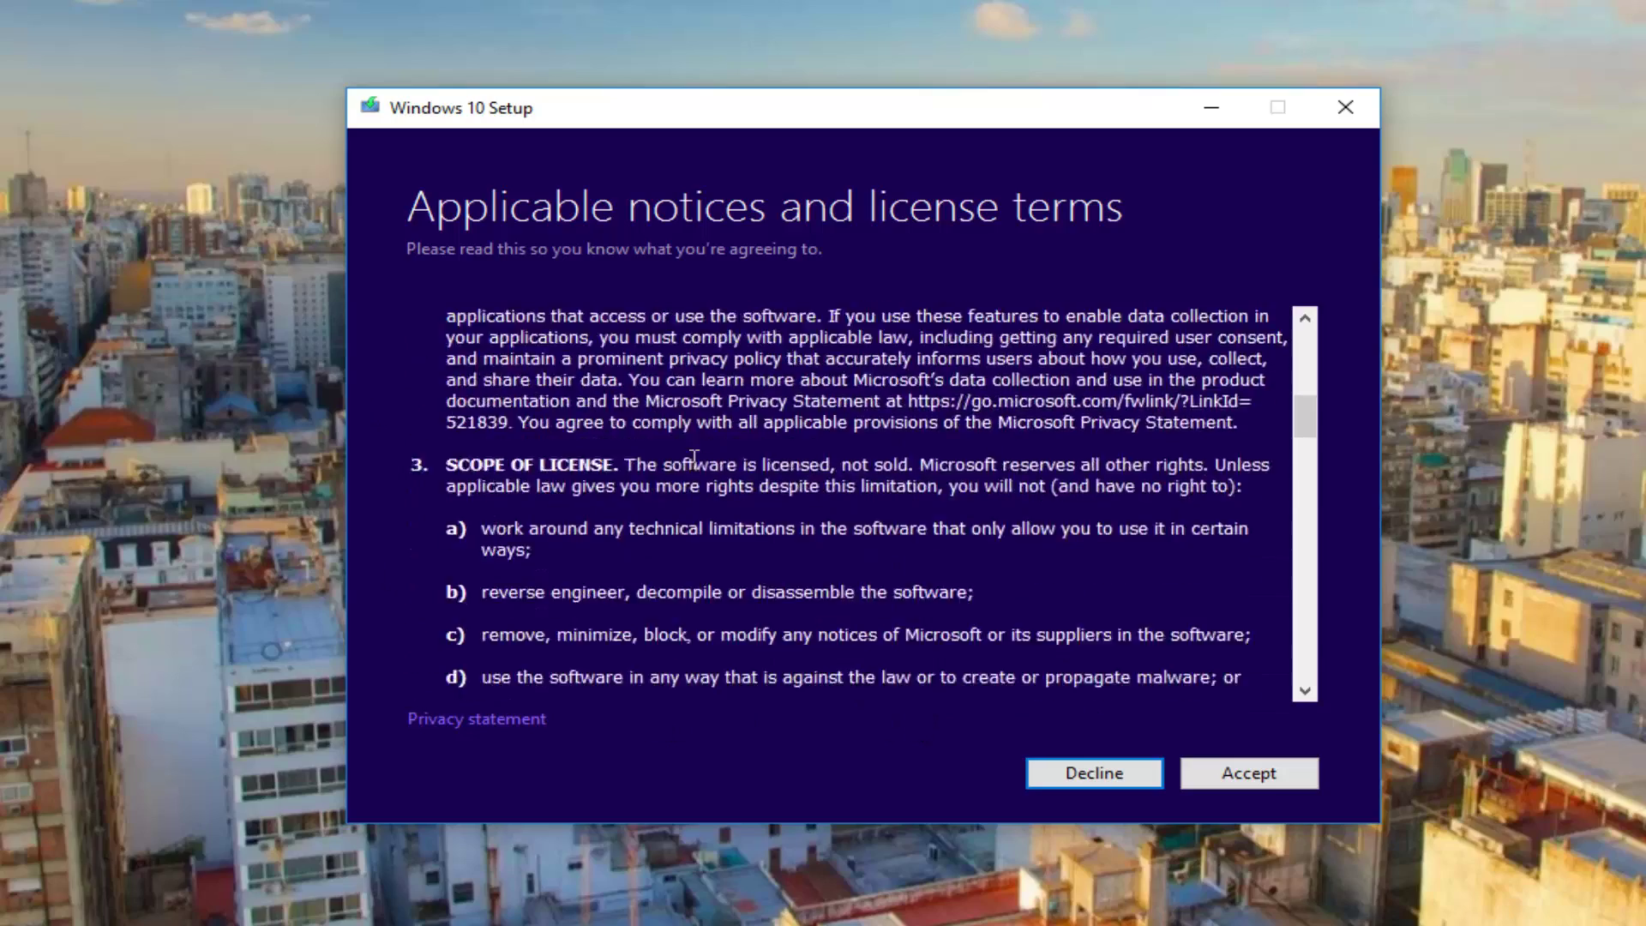
scroll(694, 456, "down", 20)
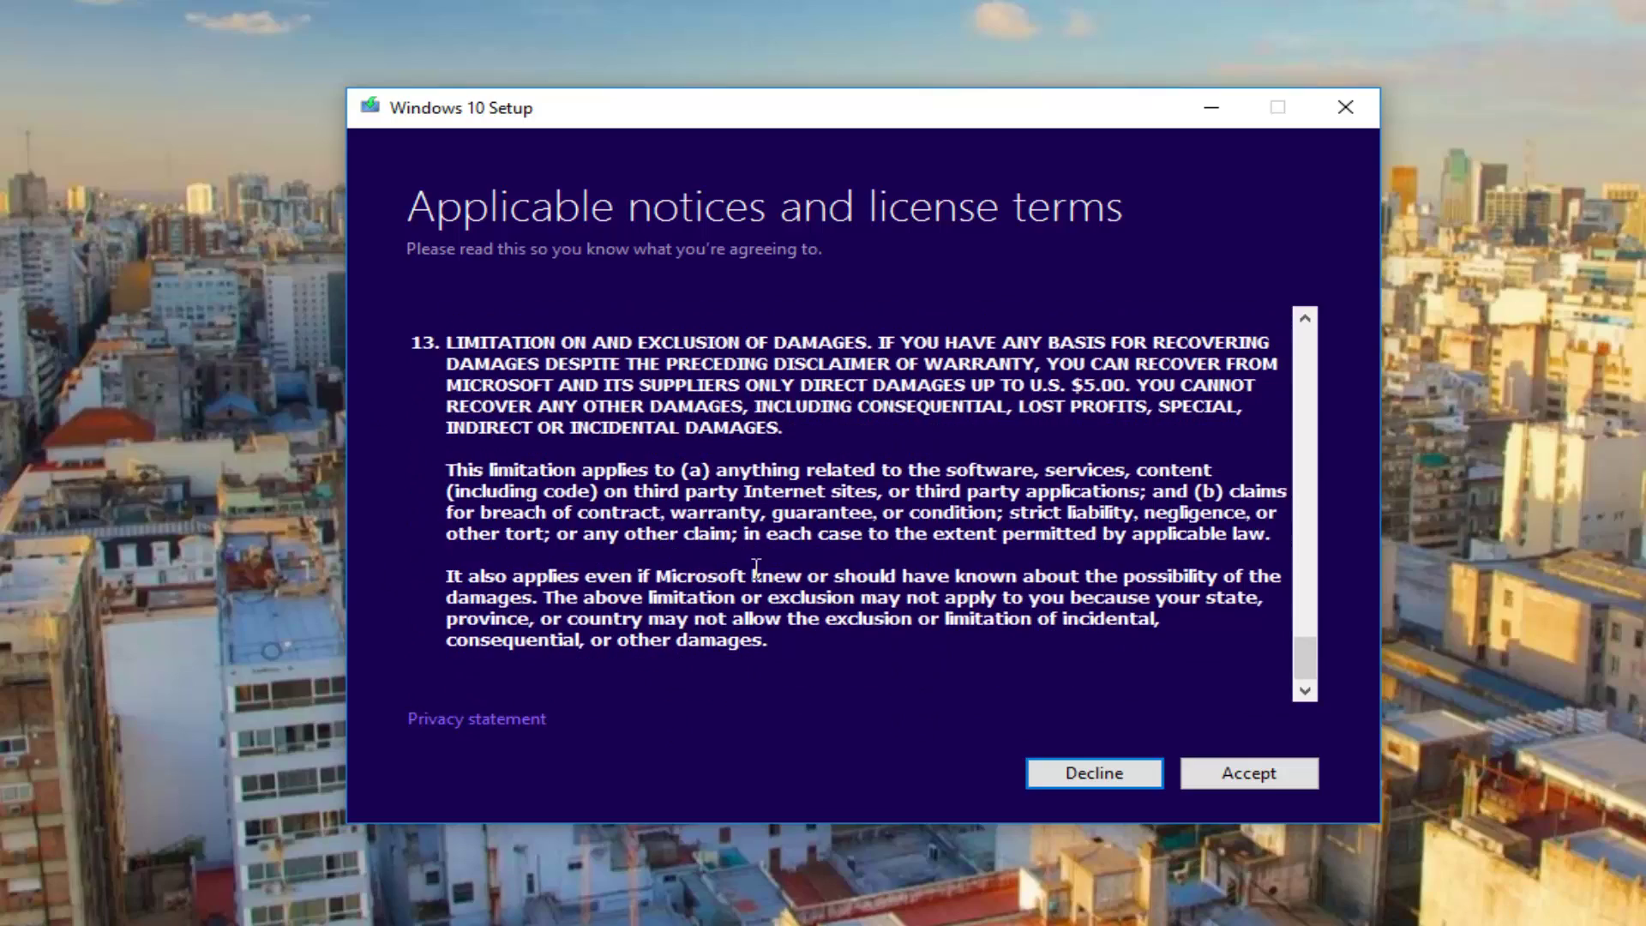
left_click(1200, 774)
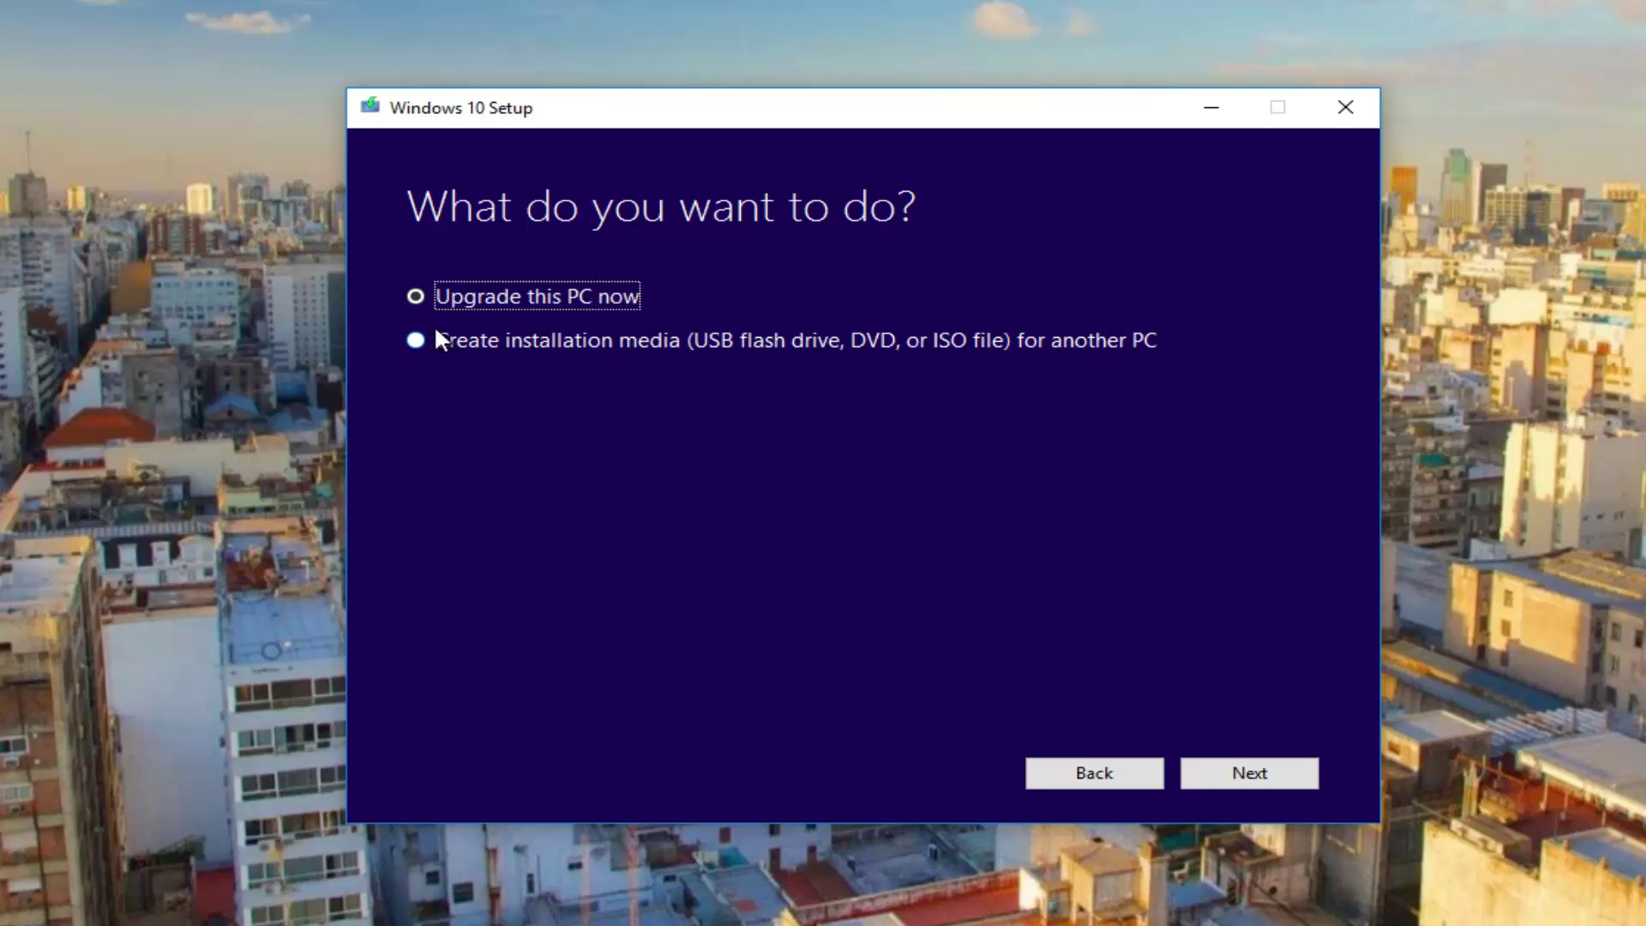
Select 'Create installation media for another PC' and proceed with Next.
left_click(417, 340)
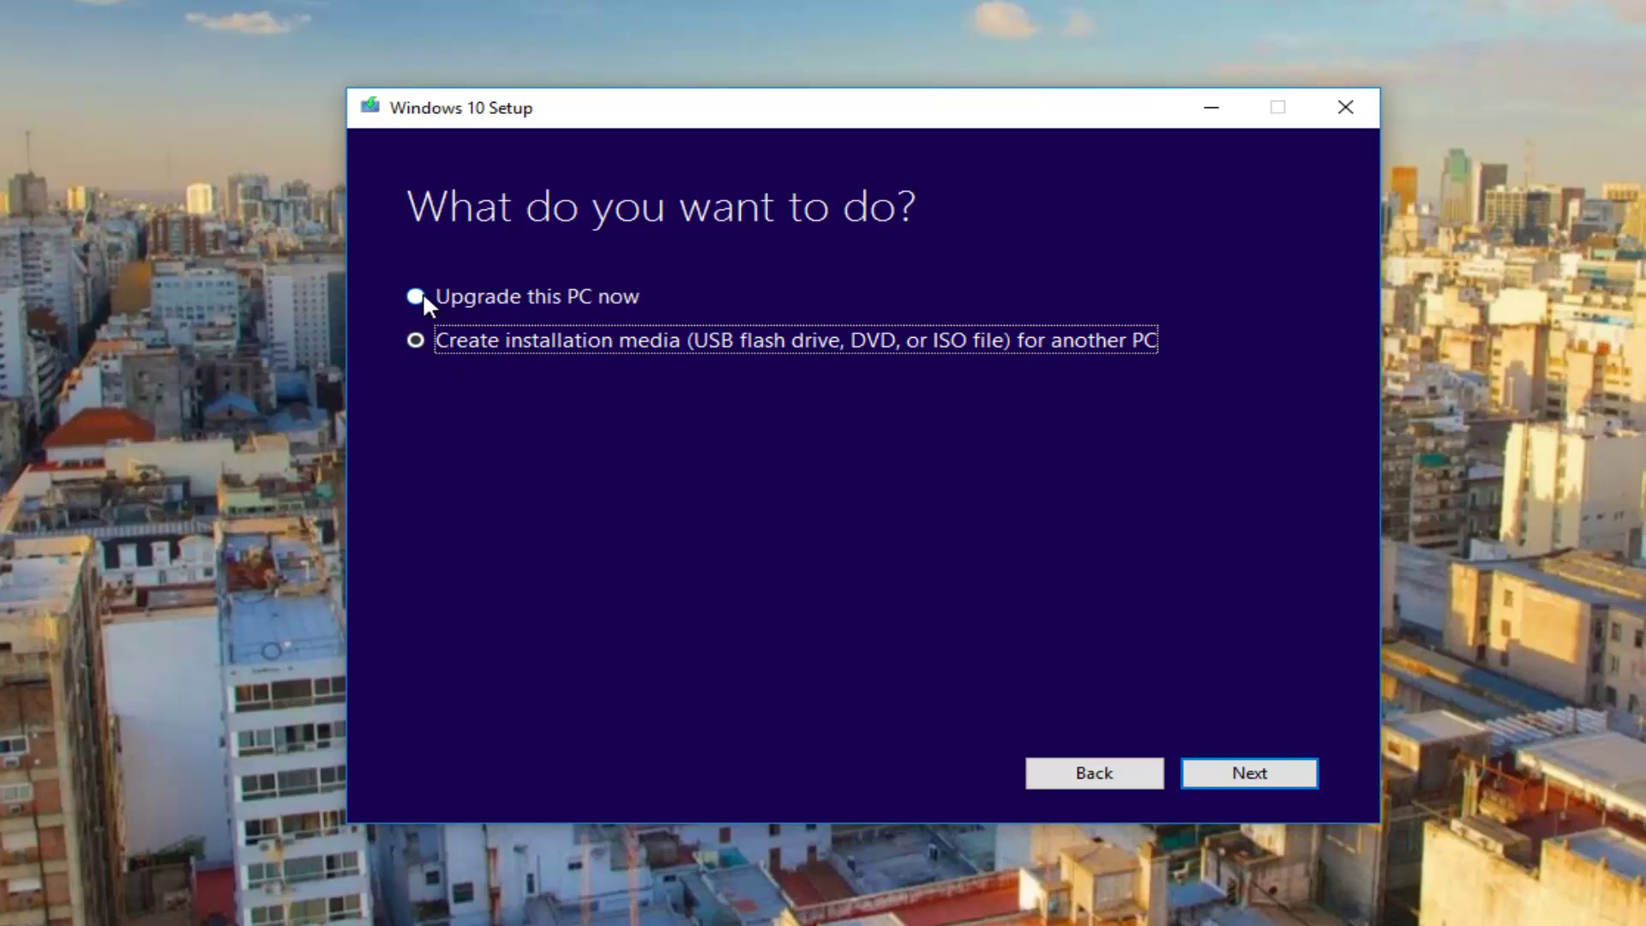
left_click(417, 297)
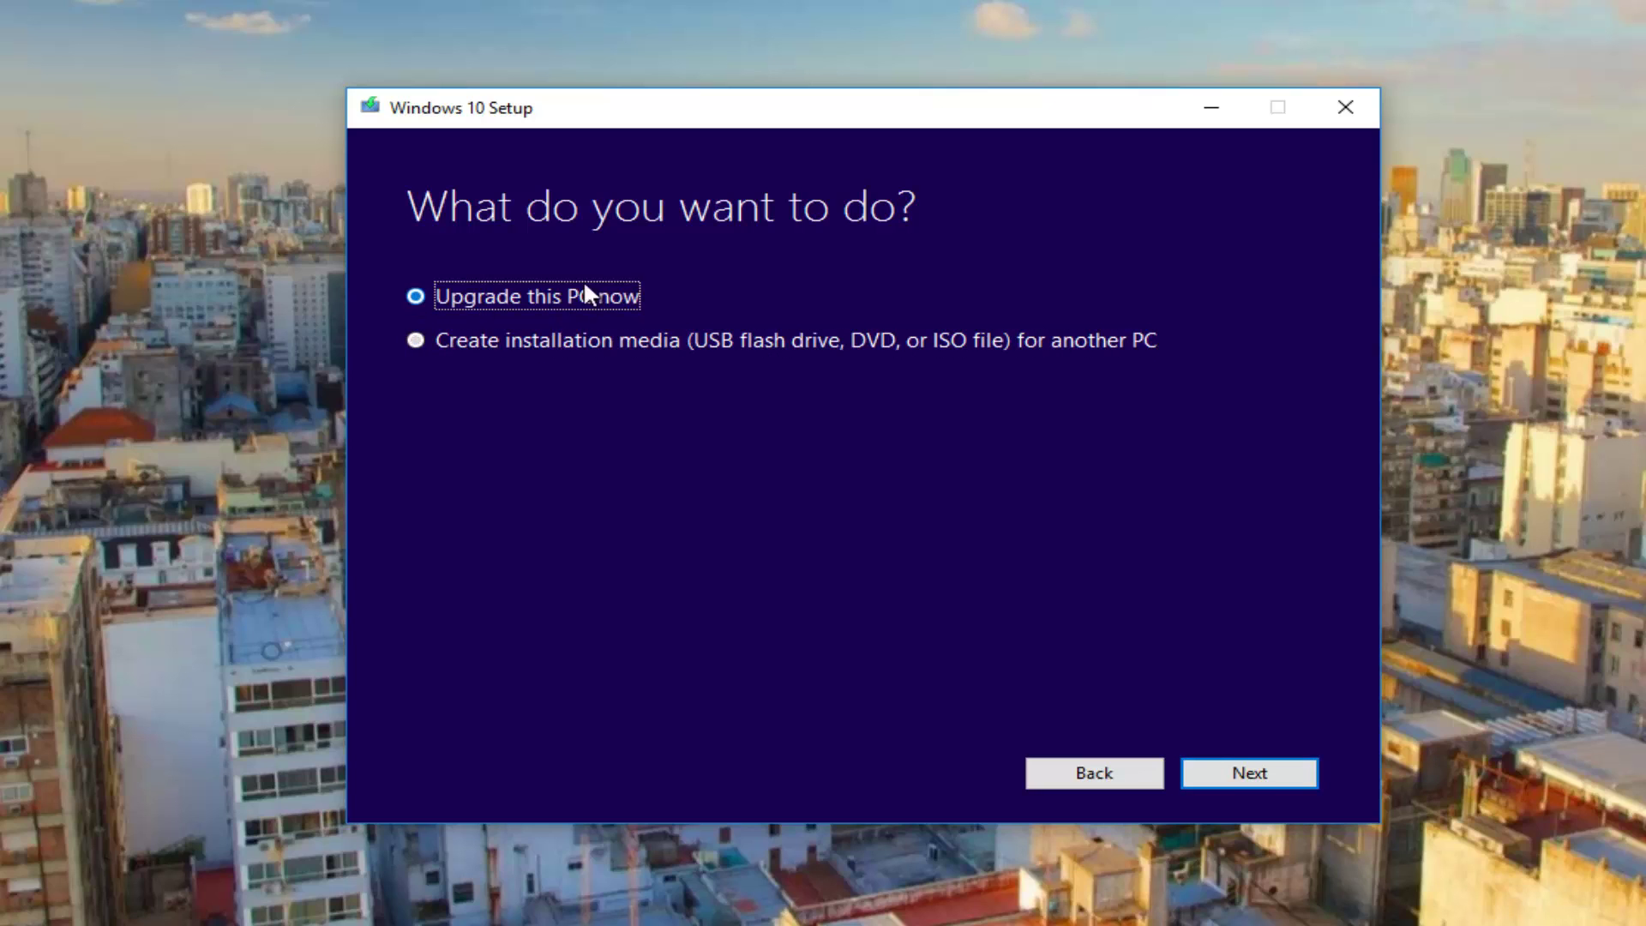
left_click(415, 340)
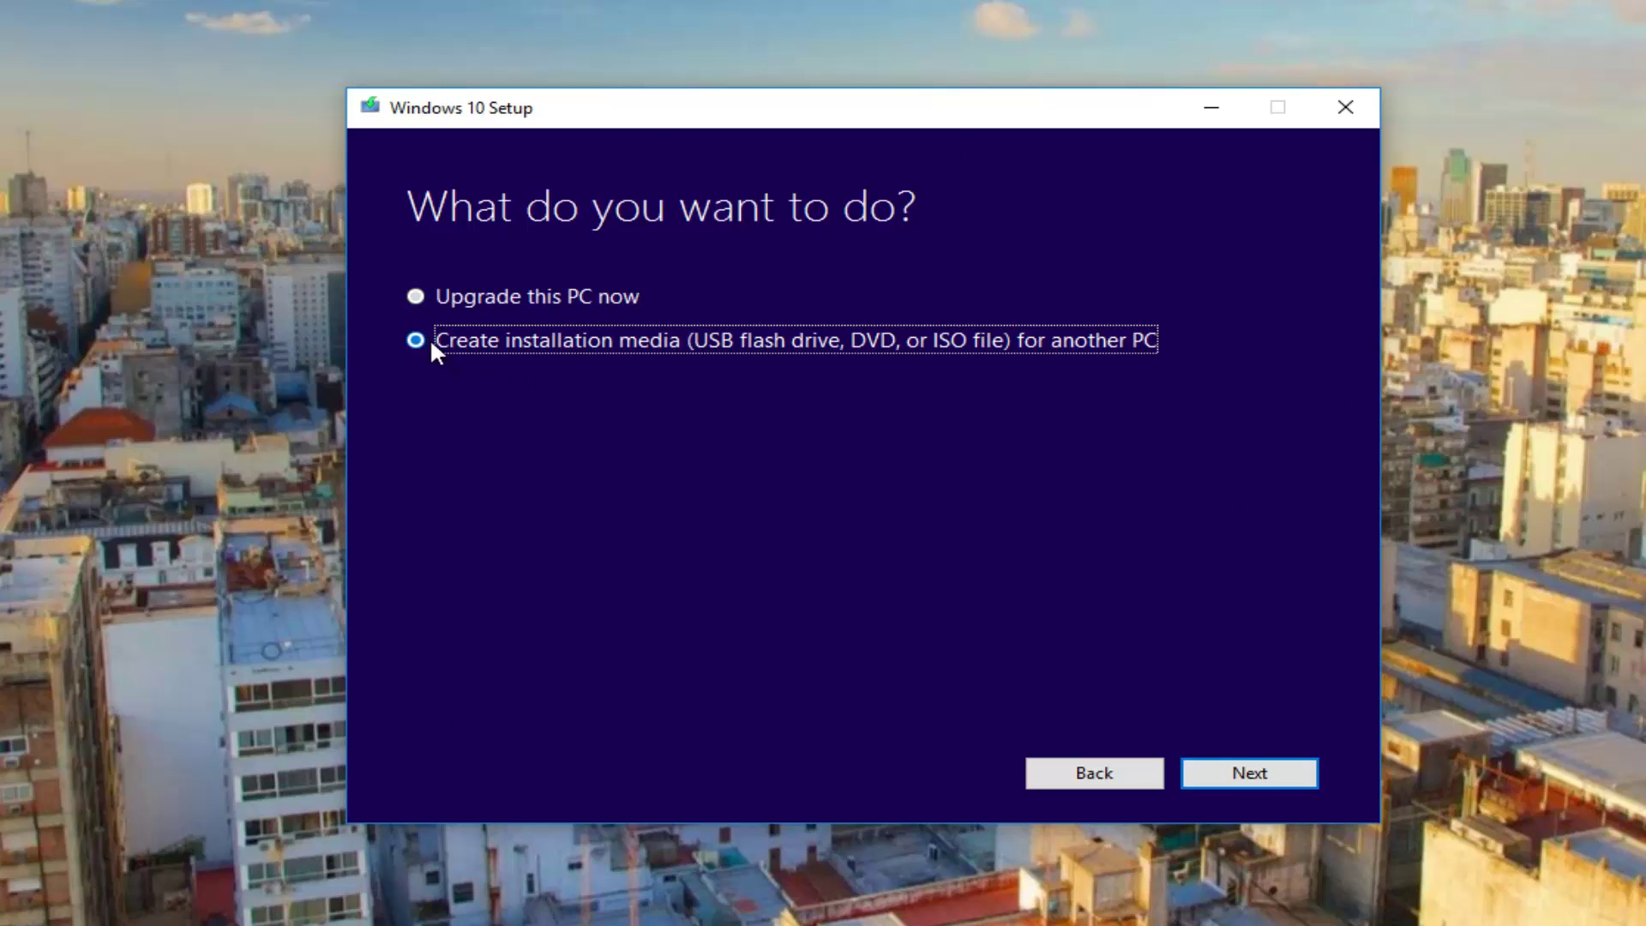
left_click(1279, 775)
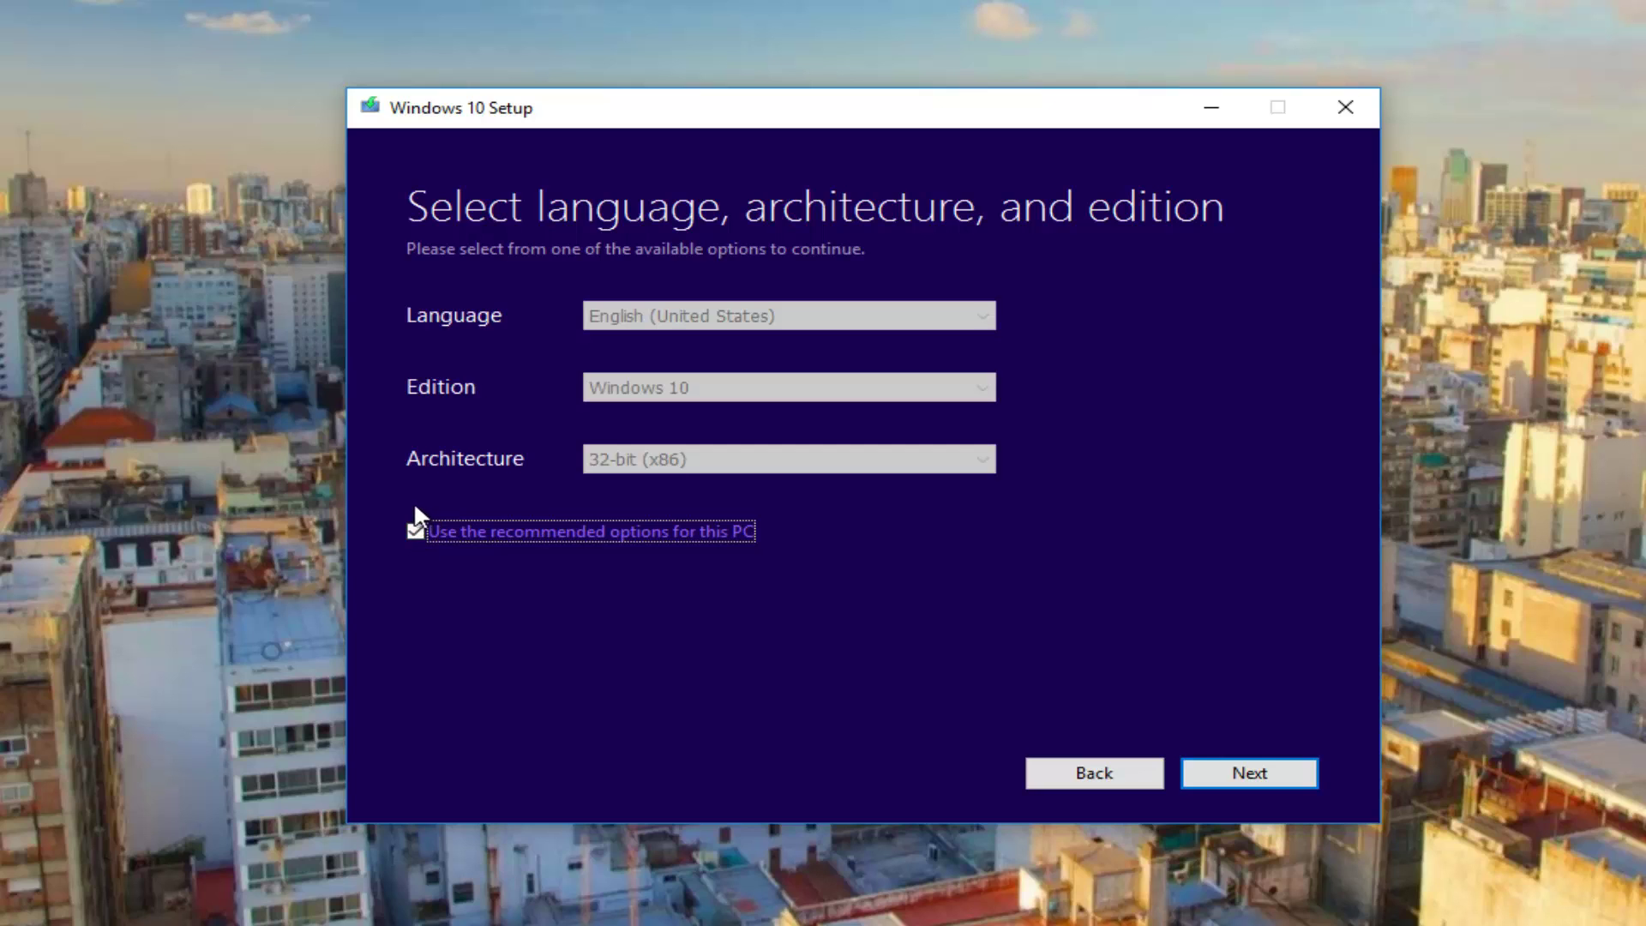
Uncheck the recommended options, set the architecture to 64-bit (x64), and proceed with Next.
left_click(416, 533)
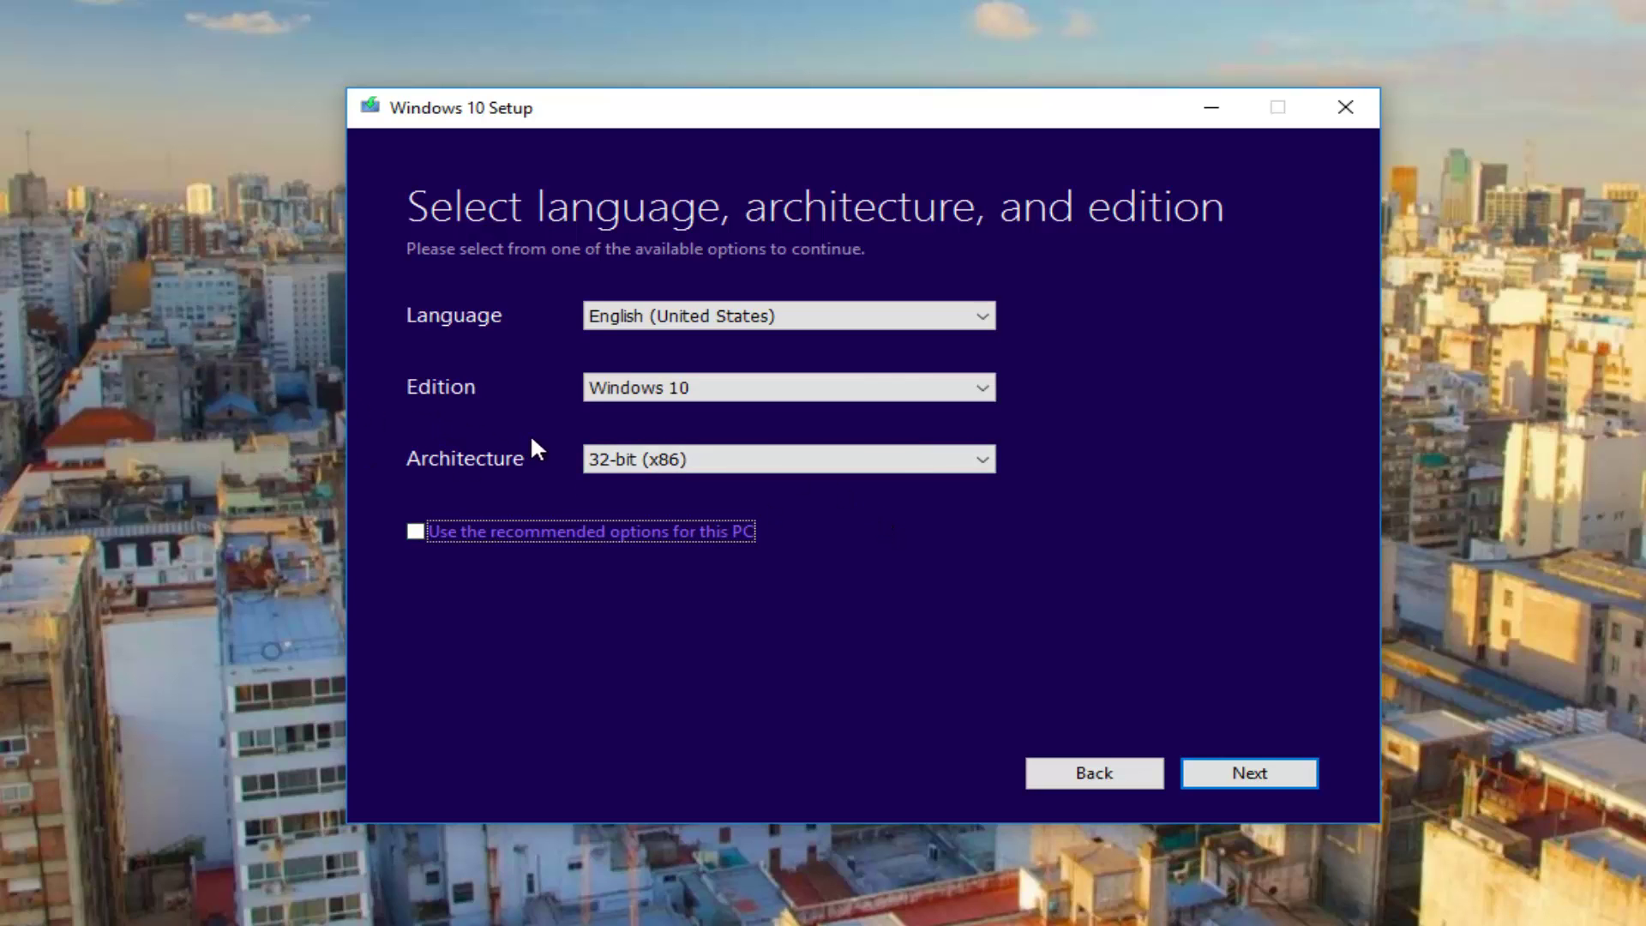
left_click(673, 458)
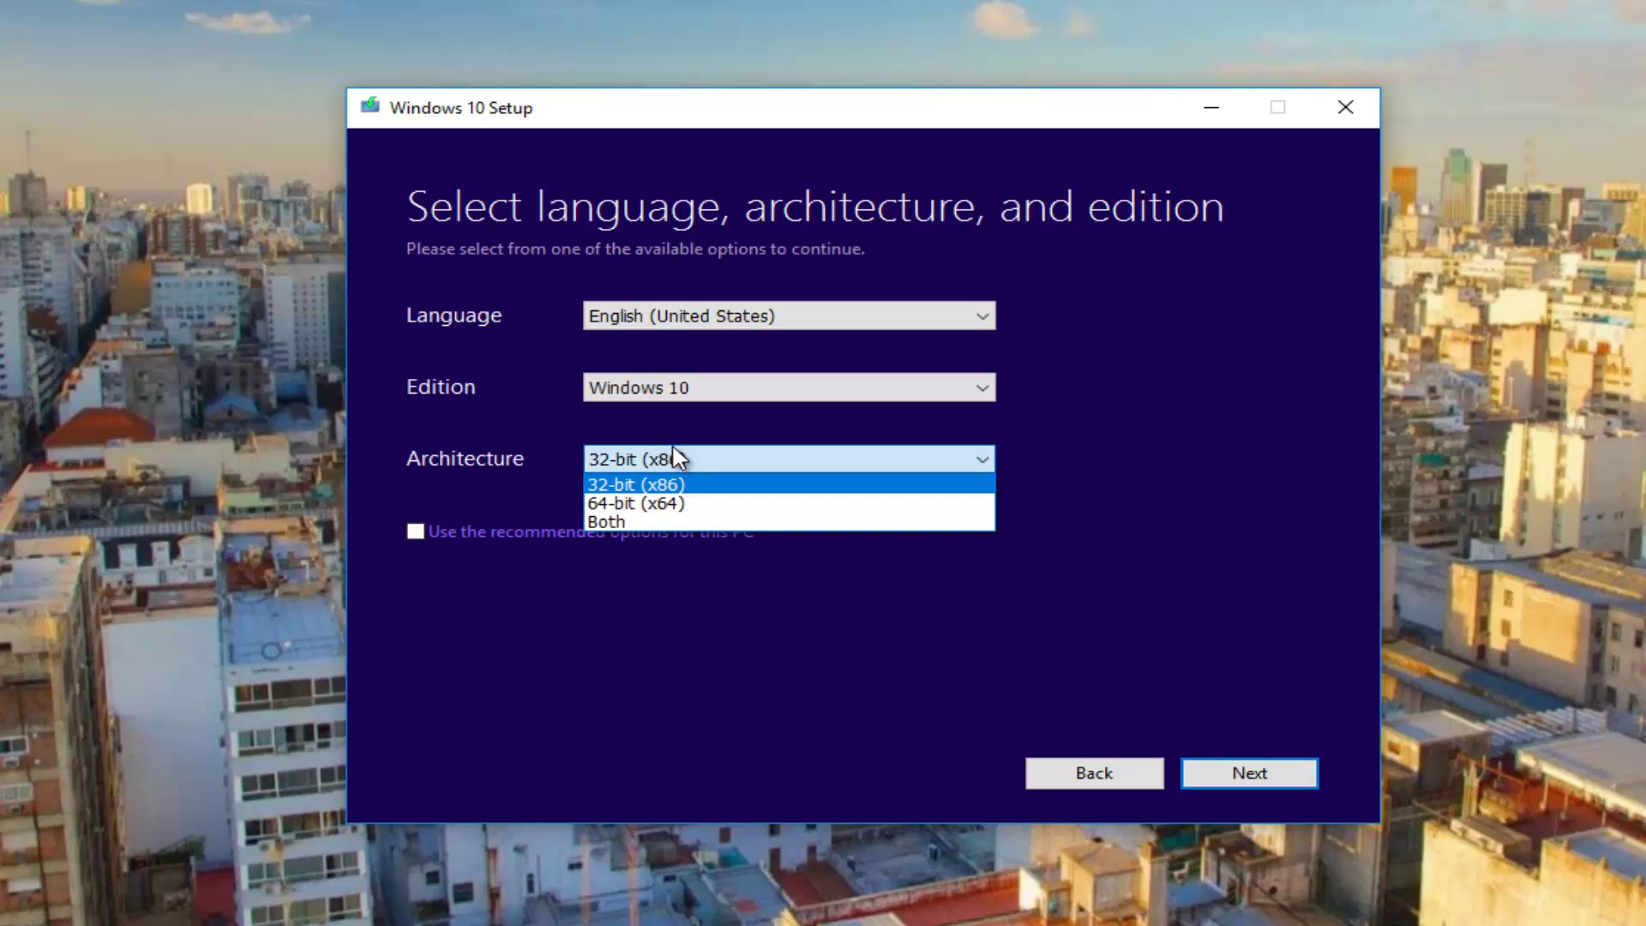
left_click(624, 503)
left_click(625, 463)
left_click(609, 504)
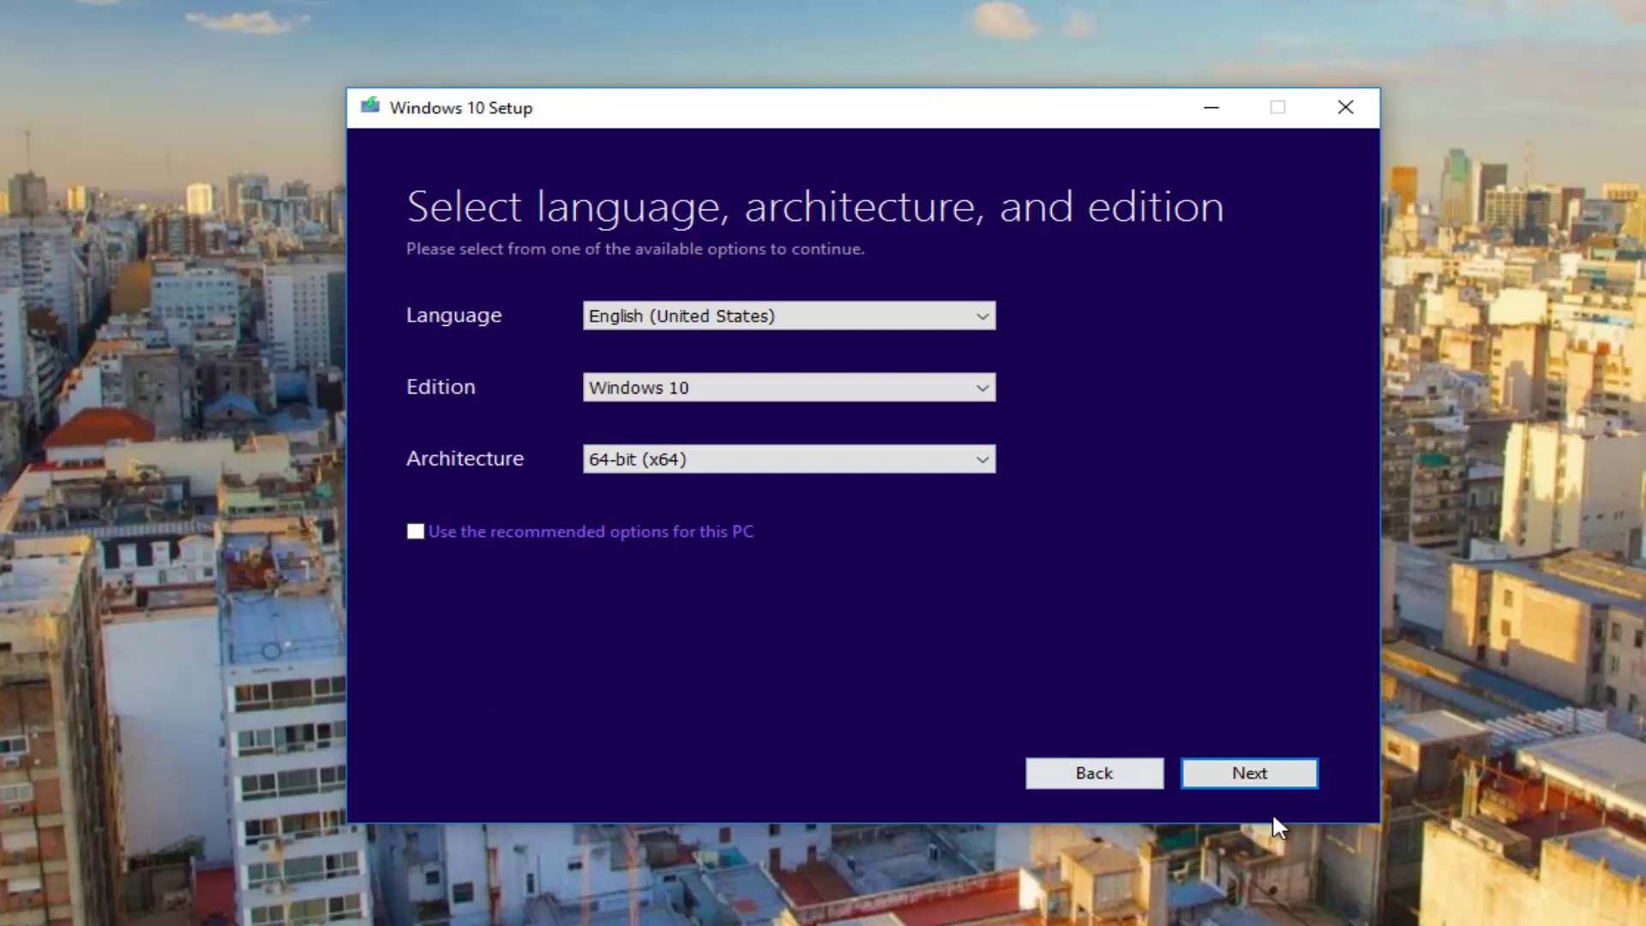
left_click(1250, 777)
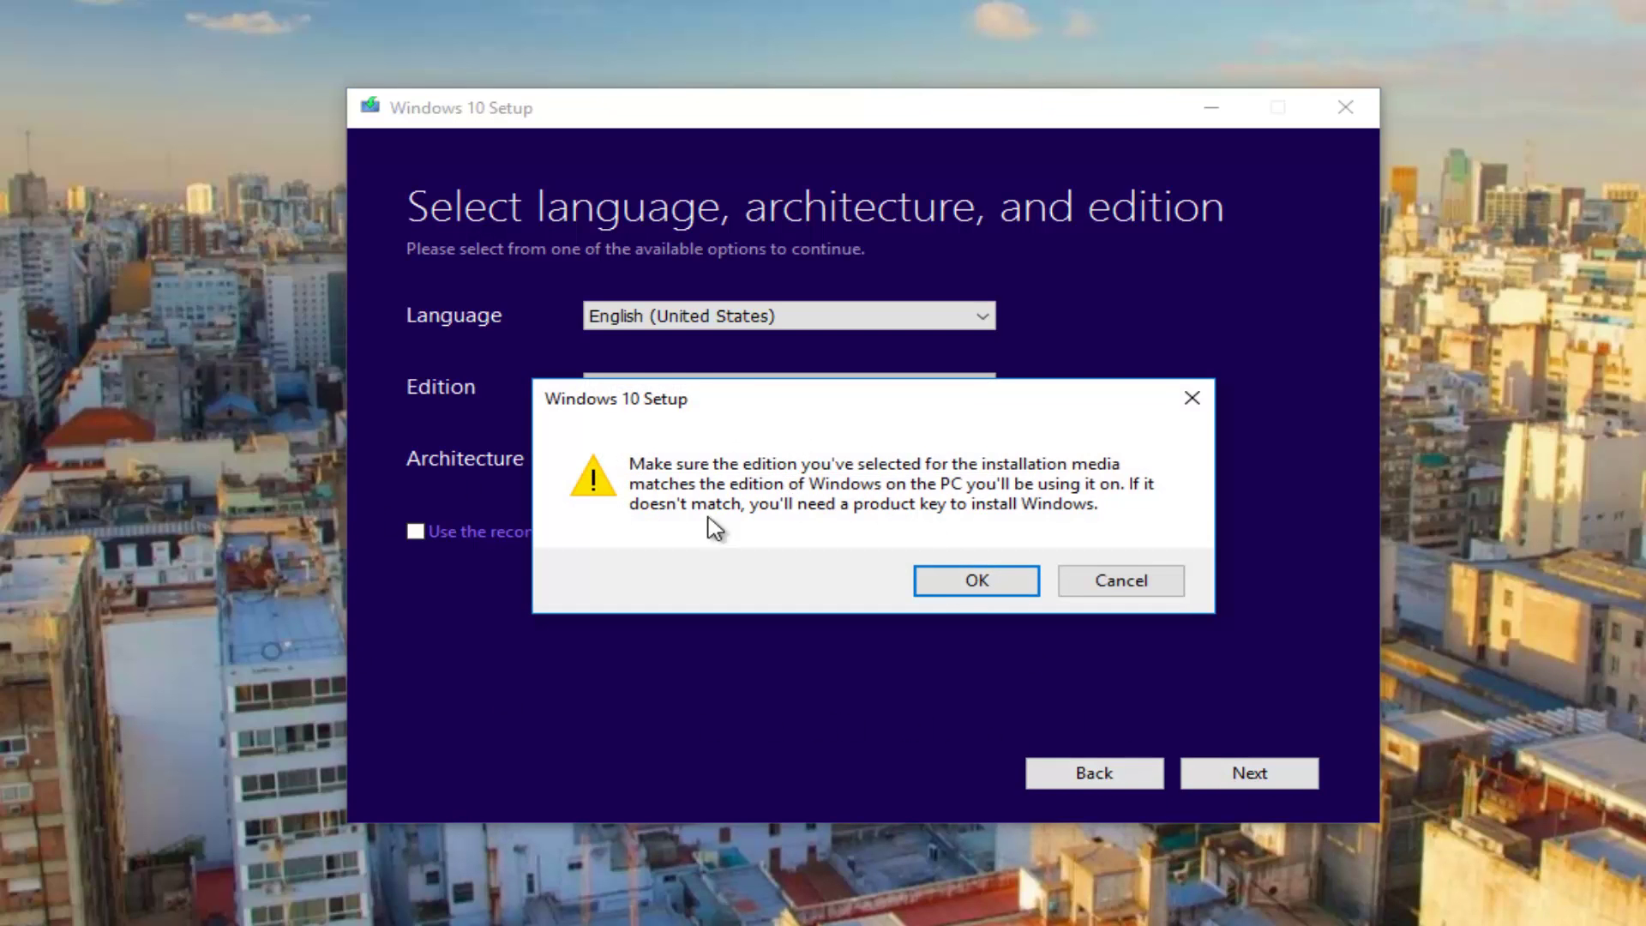
Move the edition-mismatch warning aside to check the settings, then close it without continuing.
left_click_drag(763, 401, 903, 427)
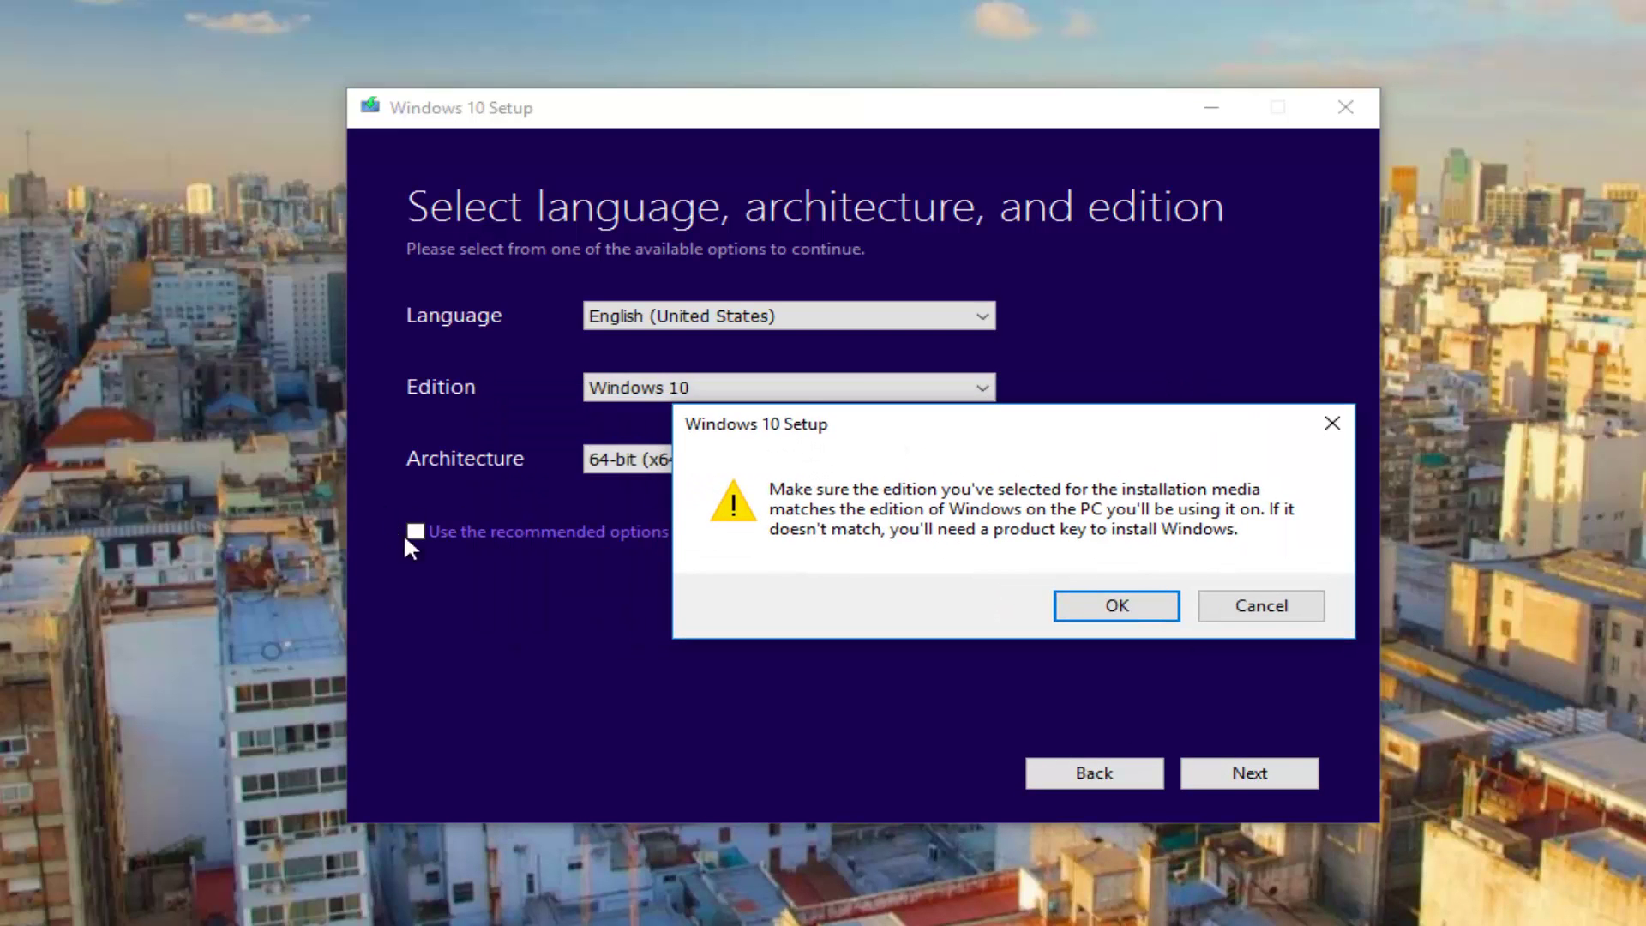
left_click_drag(801, 429, 590, 384)
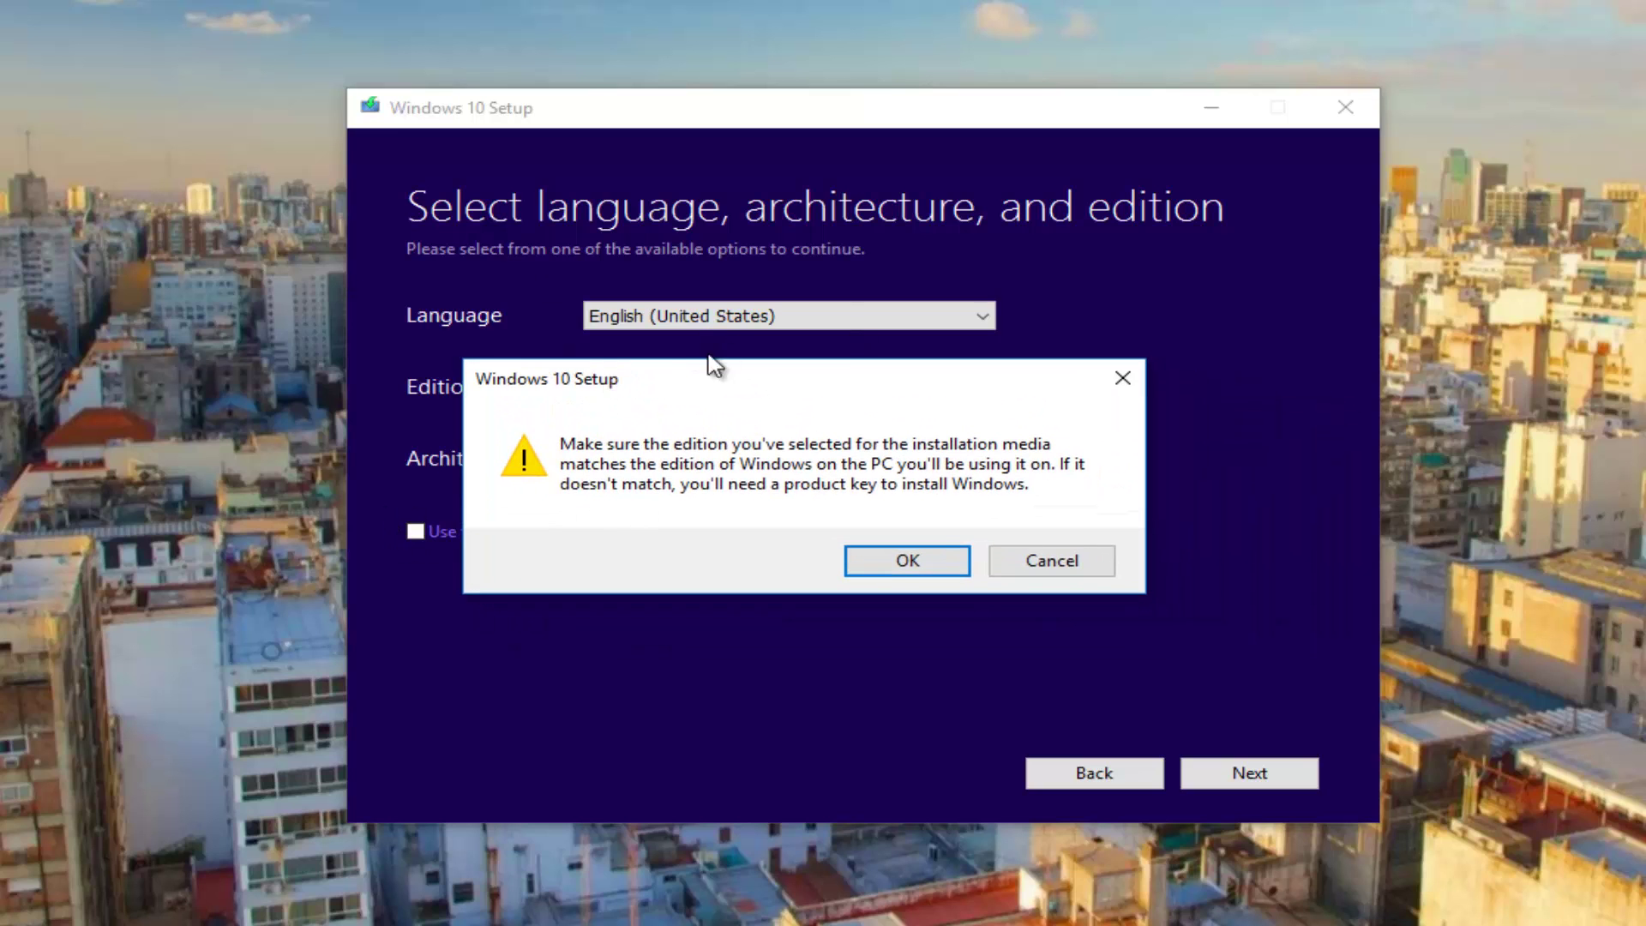
left_click_drag(695, 378, 880, 427)
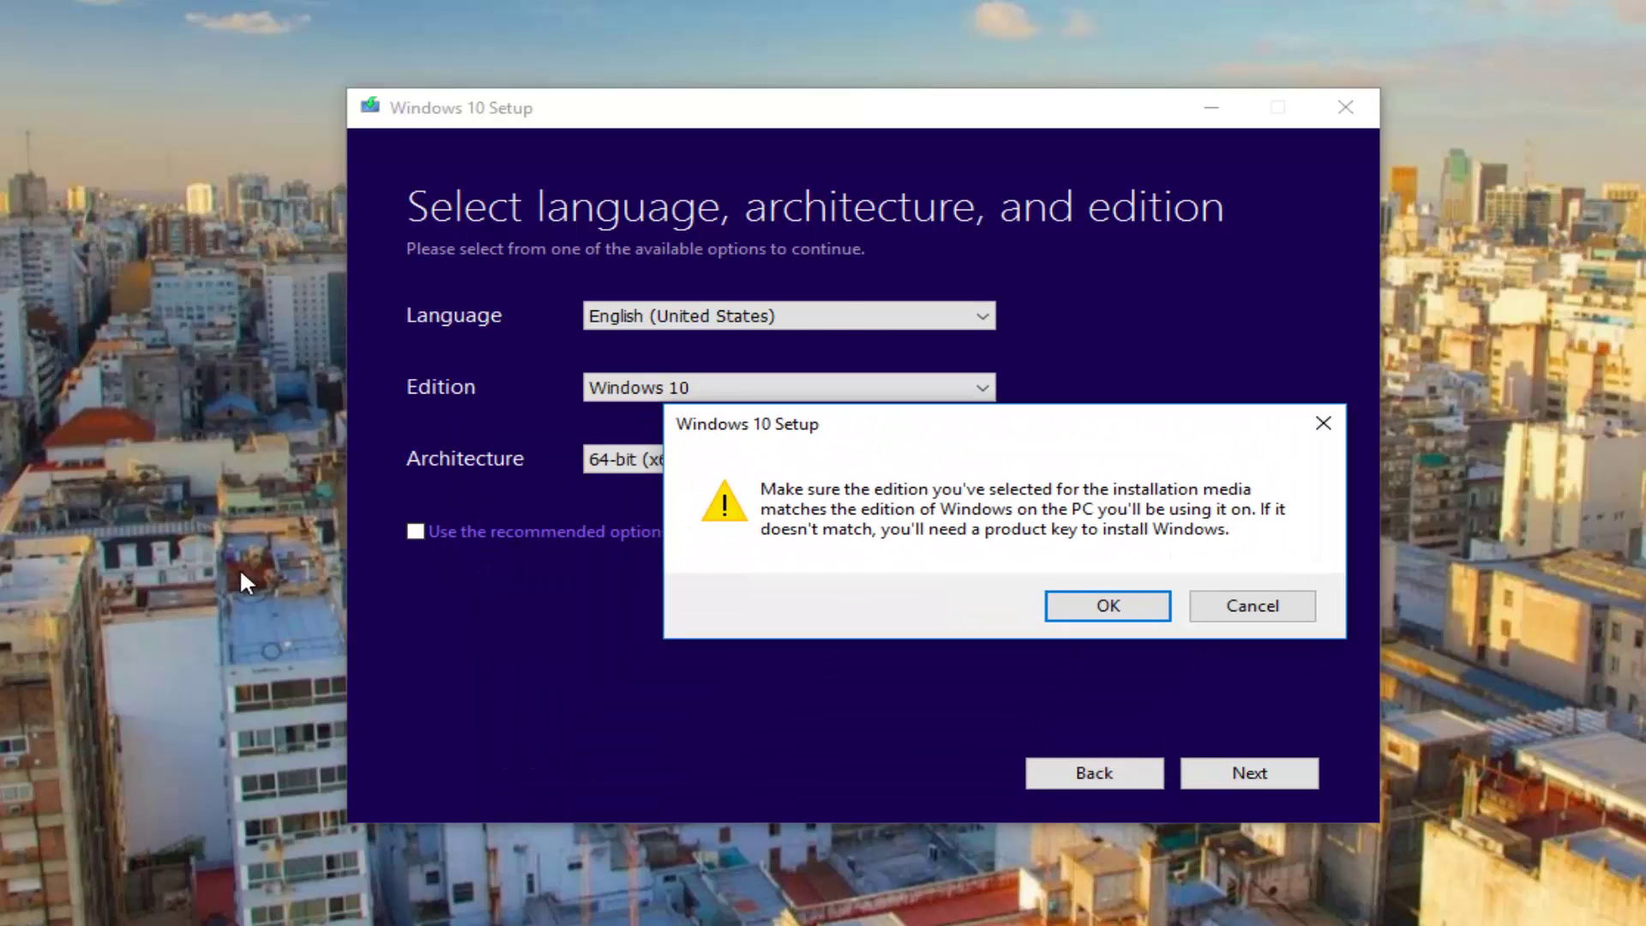
left_click_drag(738, 419, 618, 363)
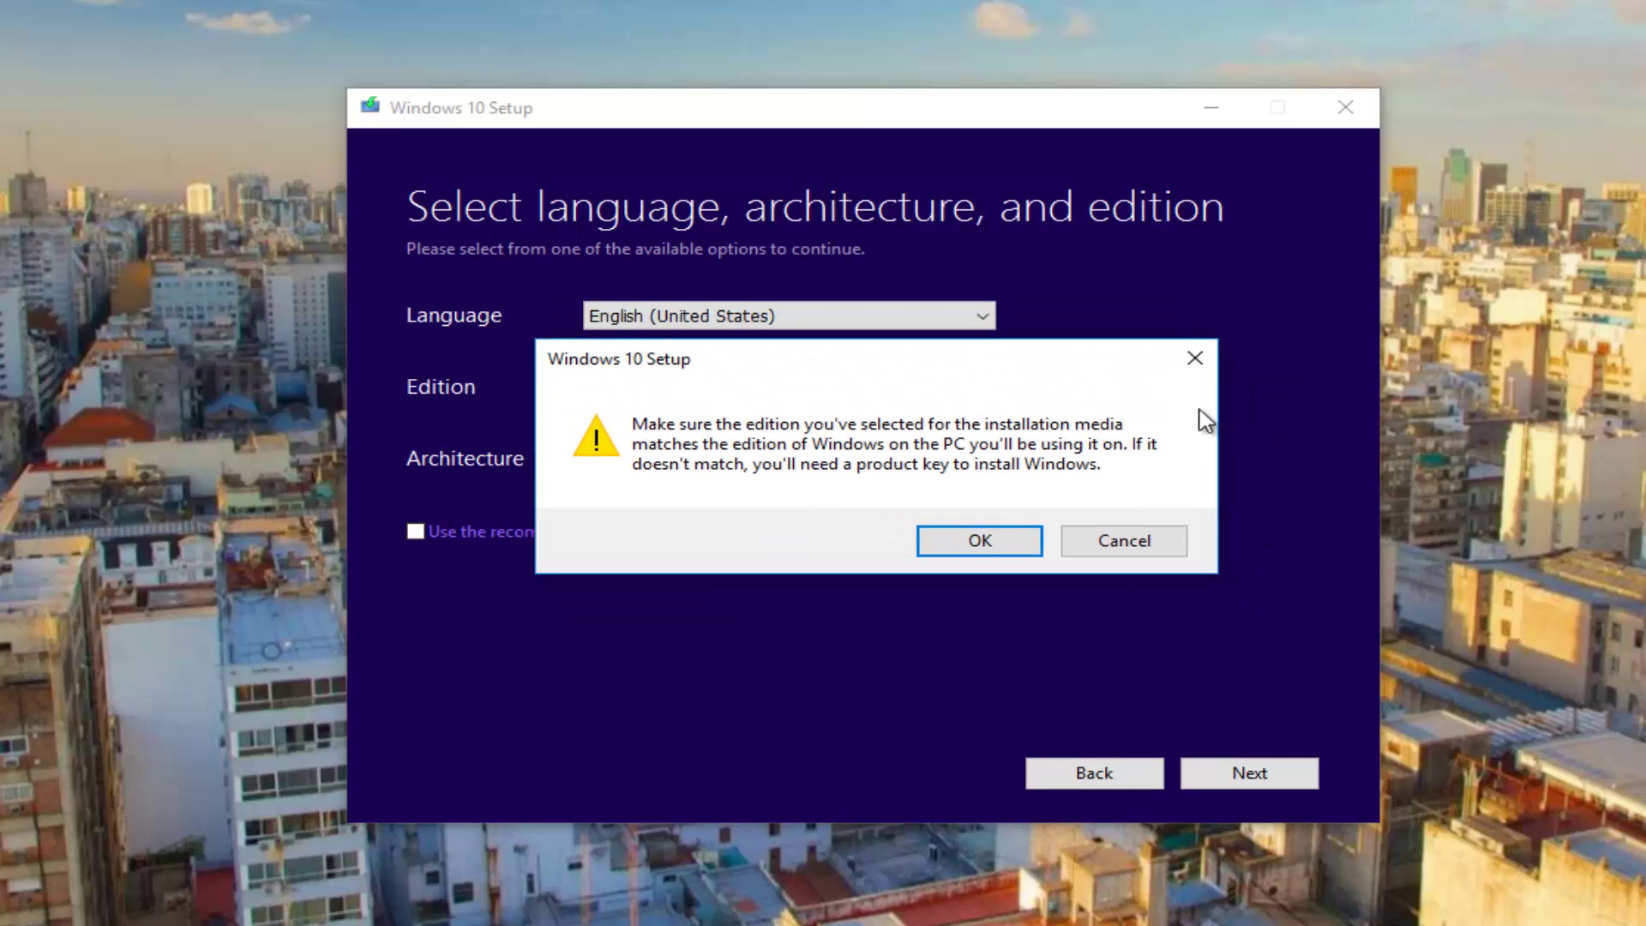
left_click(1188, 359)
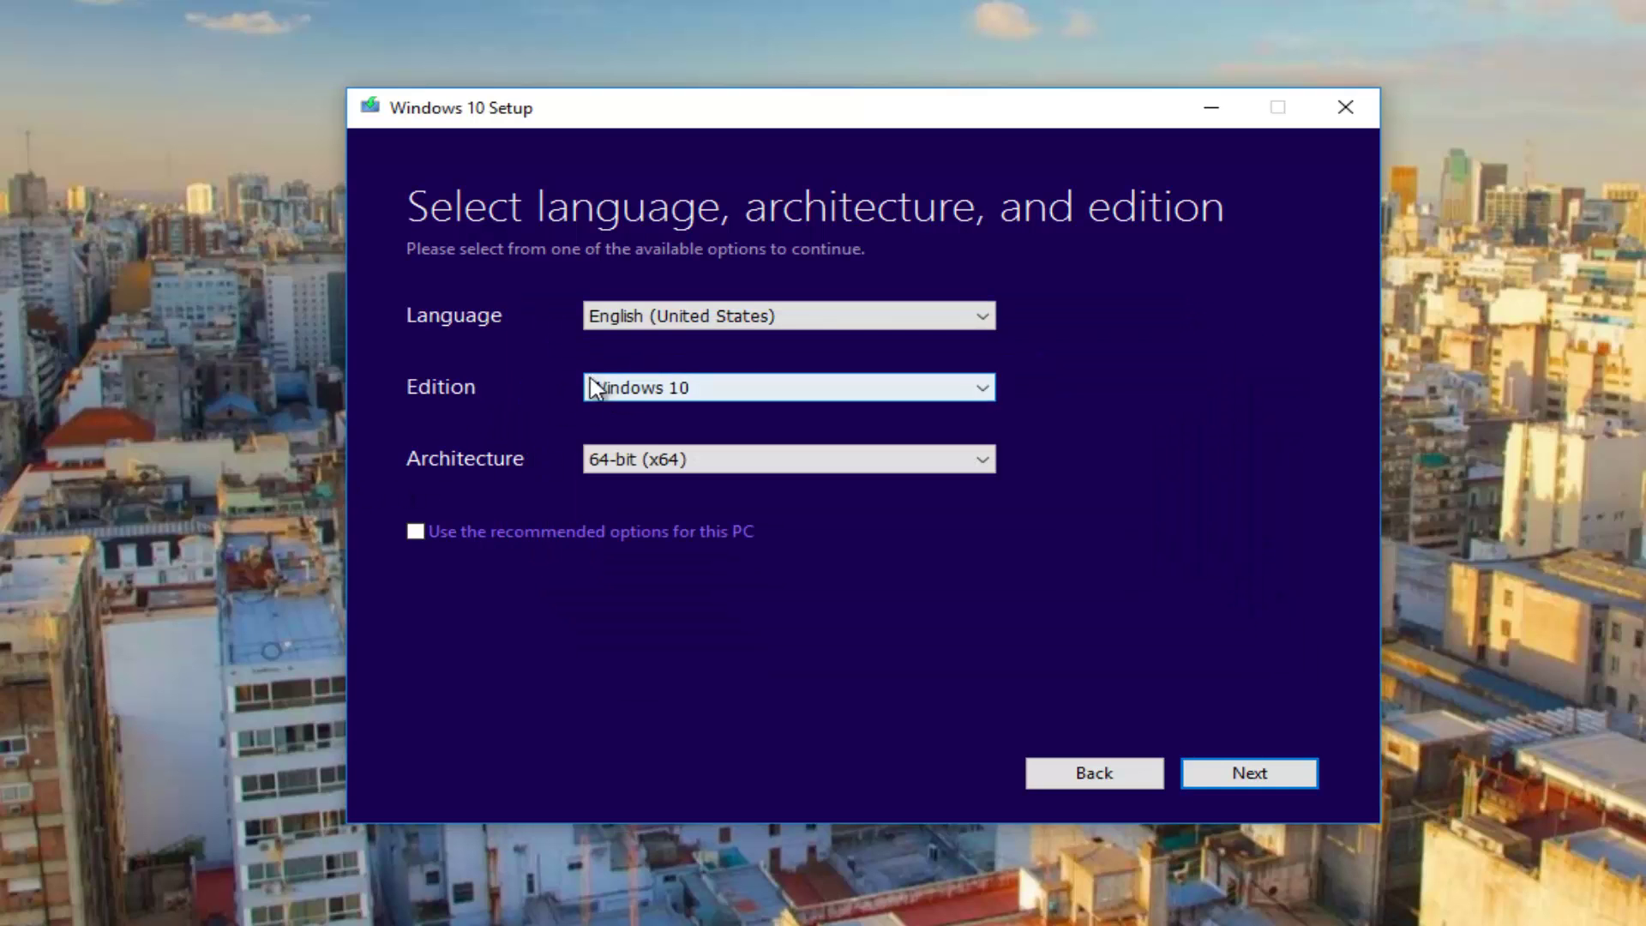
left_click(678, 387)
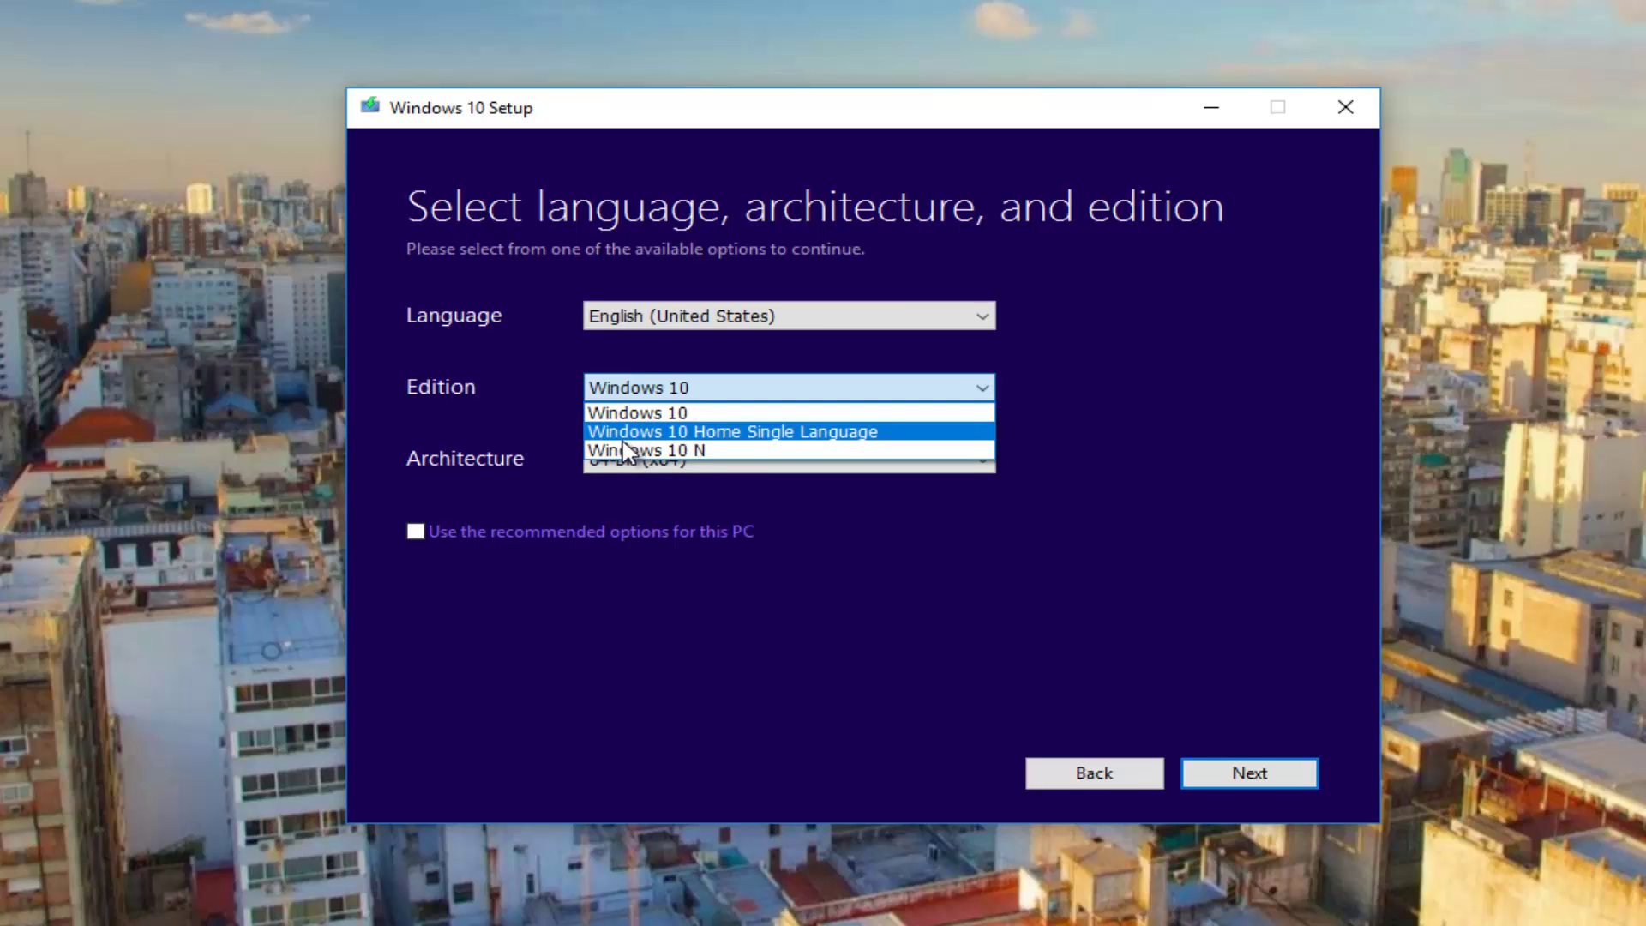
Keep Windows 10 as the edition and continue with Next.
left_click(512, 386)
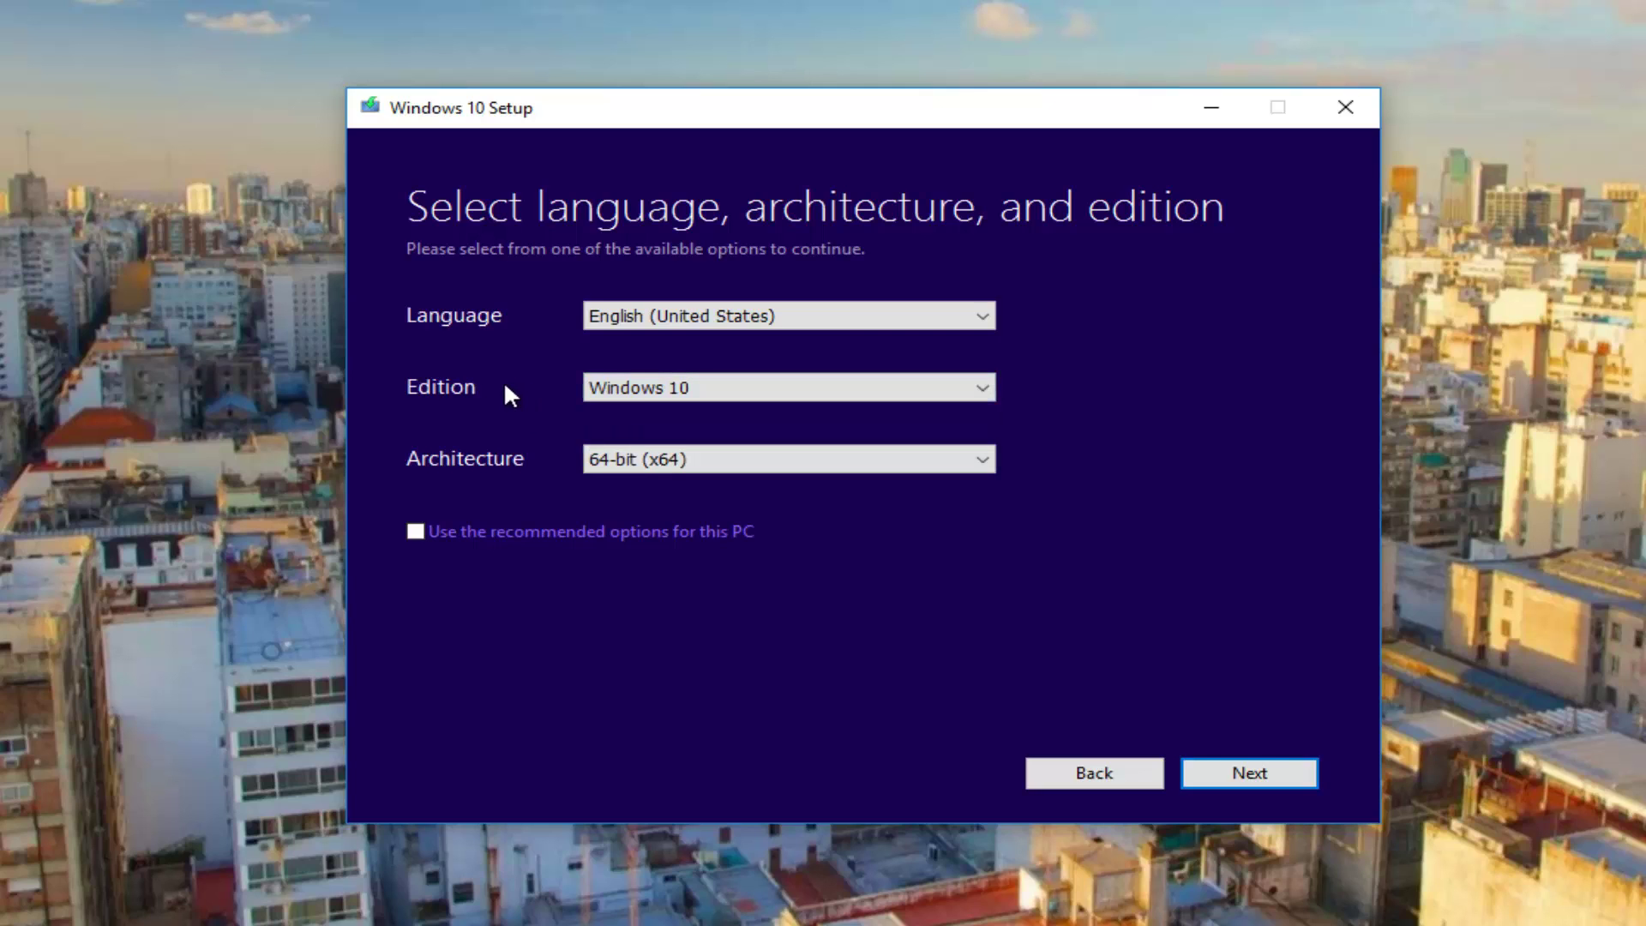
left_click(629, 396)
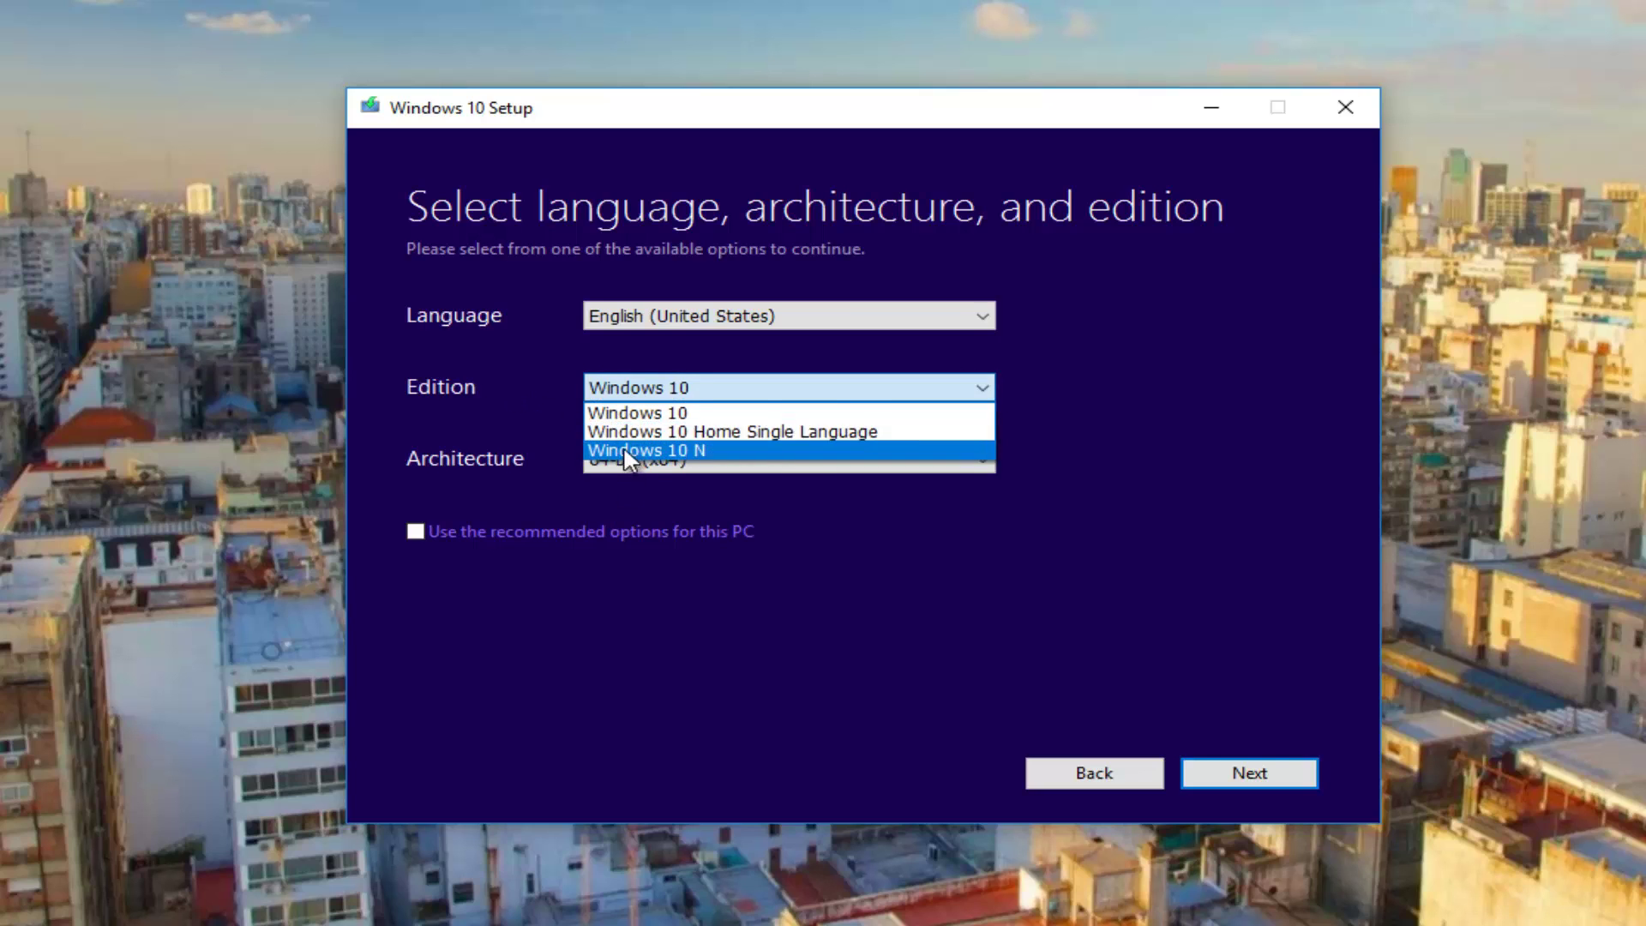
left_click(481, 423)
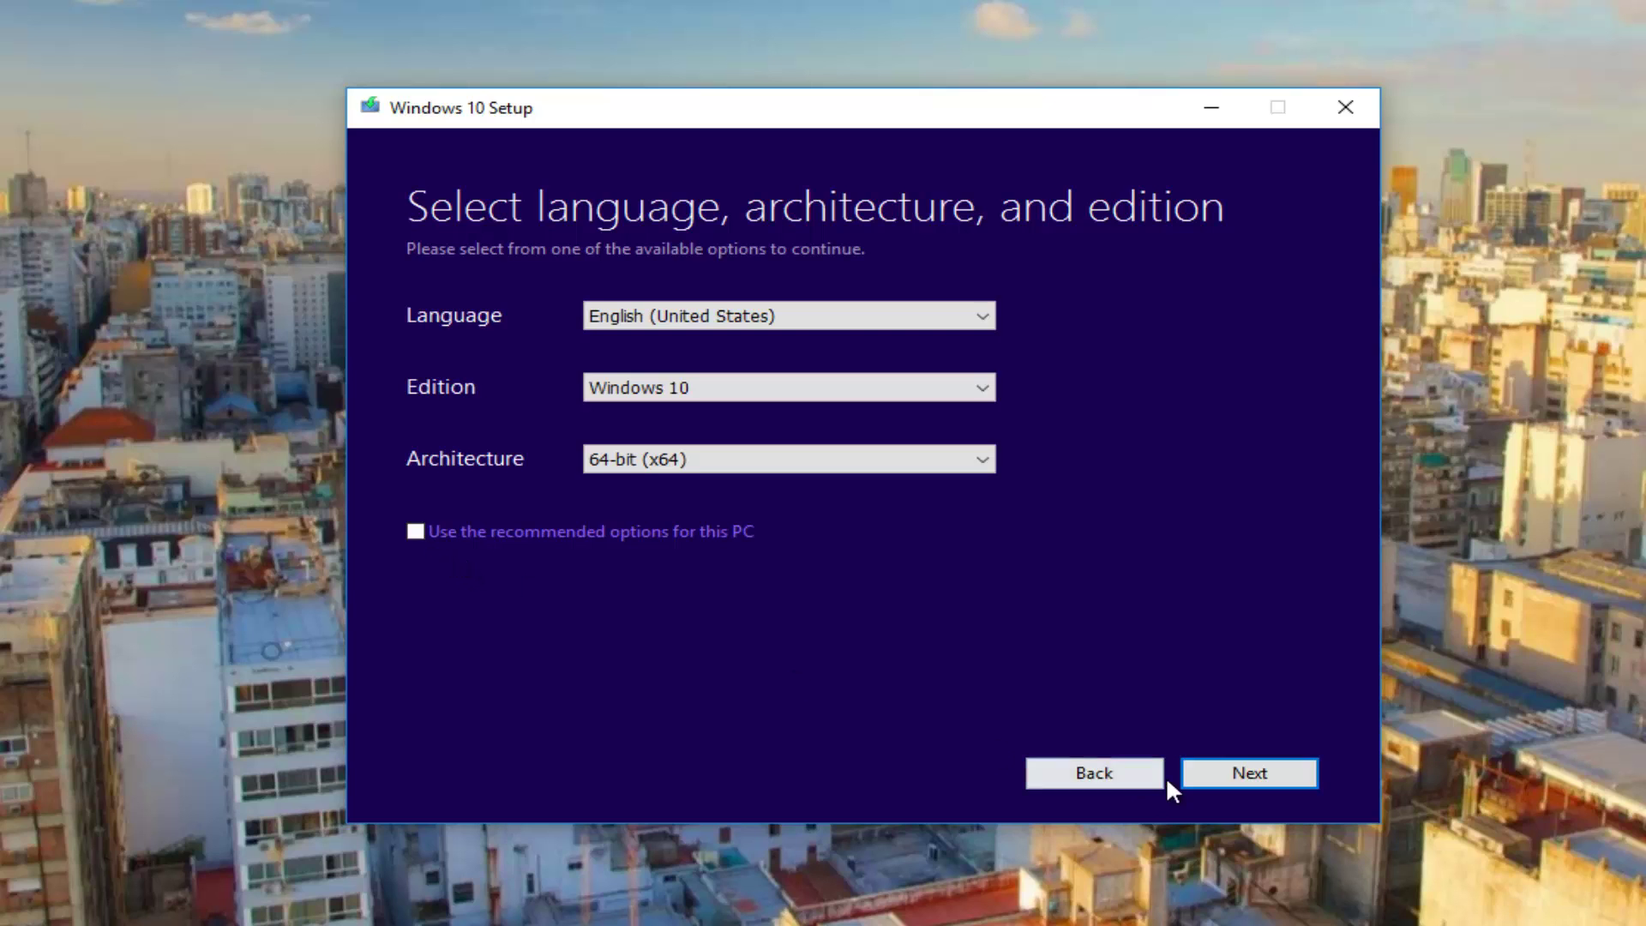
left_click(1268, 773)
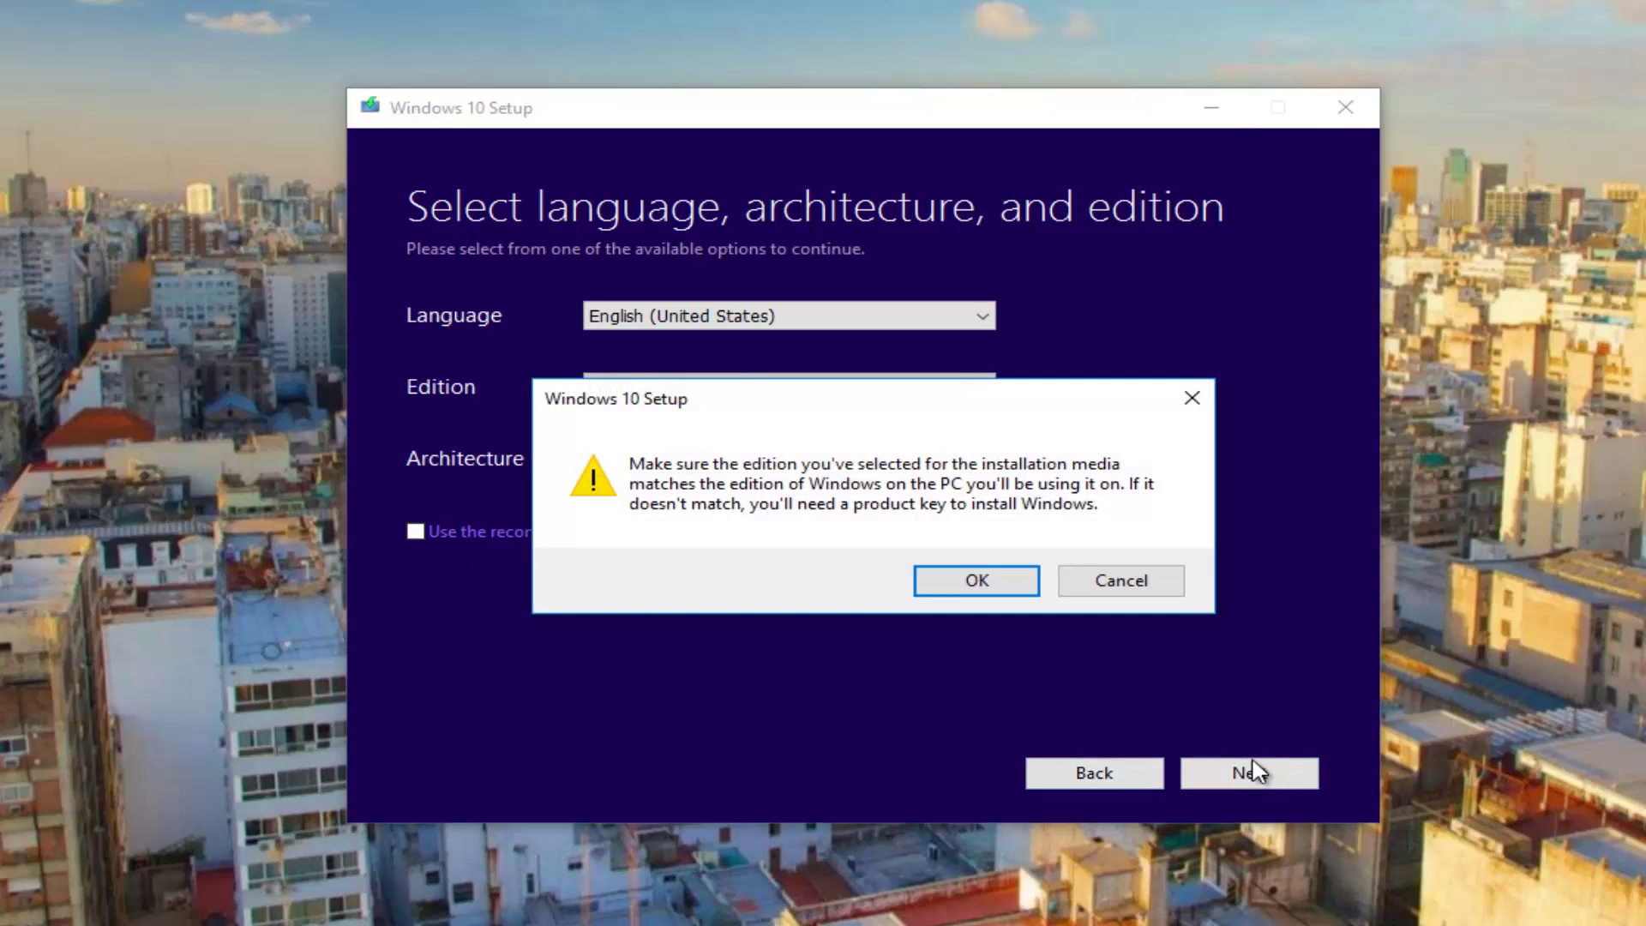
left_click(954, 581)
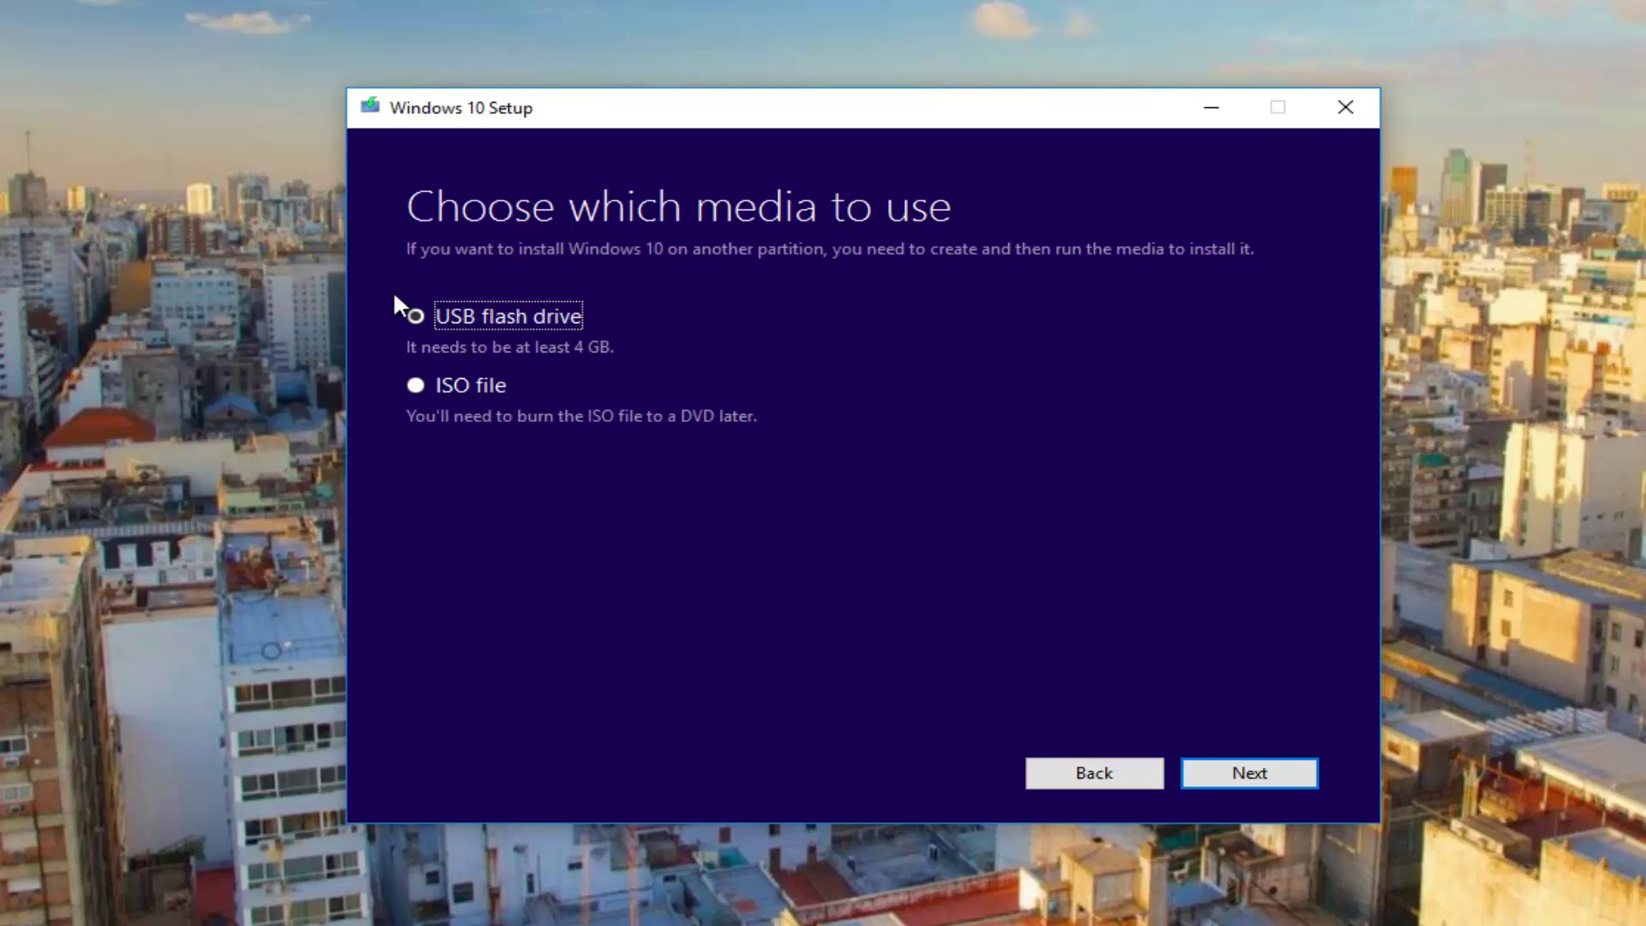